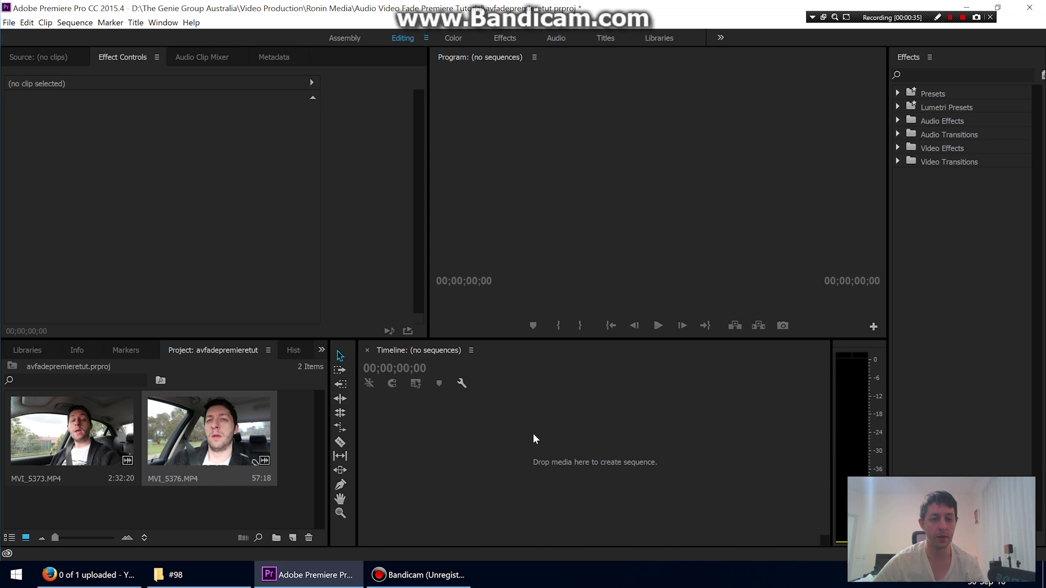
# - Drag MVI_5373.MP4 onto the empty timeline to create its sequence, then select the V1 clip
pyautogui.click(299, 439)
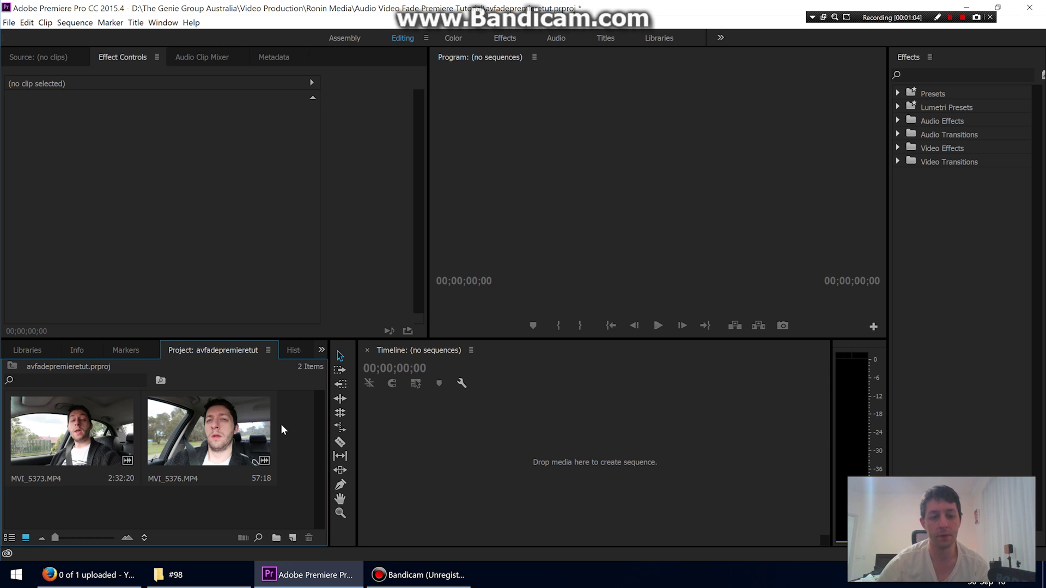
pyautogui.moveTo(109, 420); pyautogui.dragTo(434, 437)
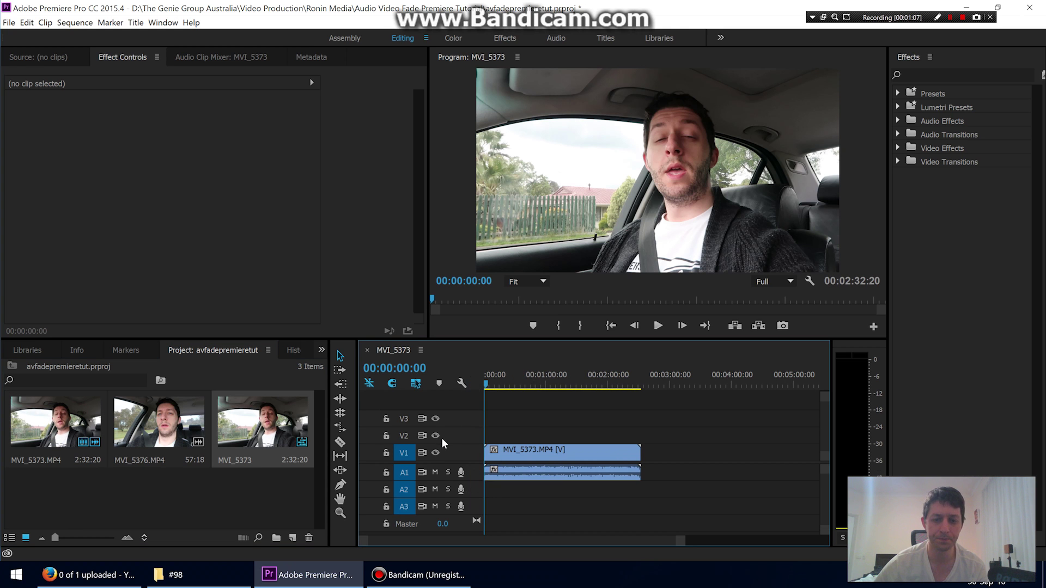
pyautogui.click(544, 452)
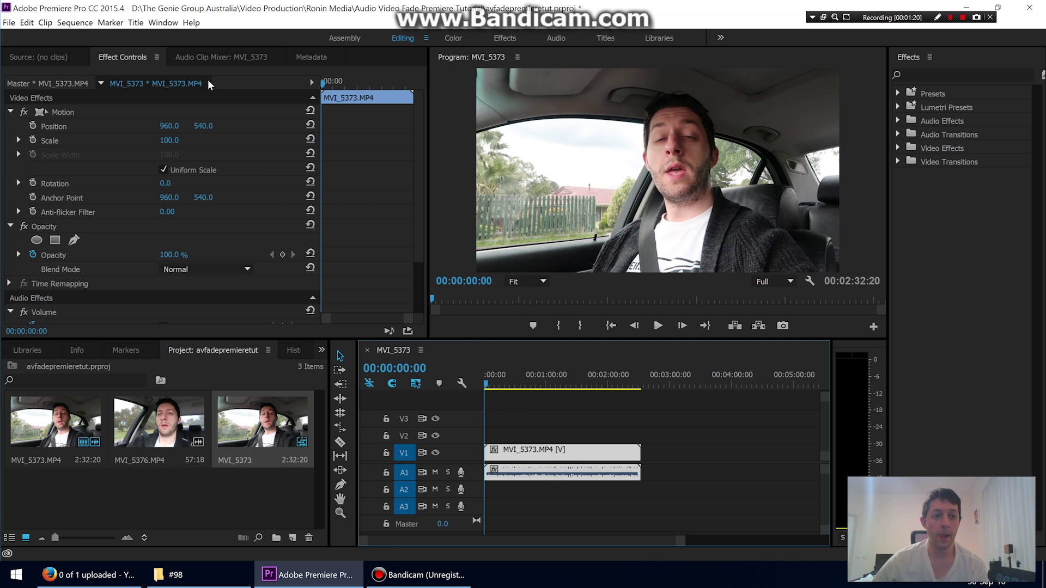
# - Load MVI_5373 in Effect Controls, test the Opacity scrubber, and widen the panel
pyautogui.click(73, 56)
pyautogui.click(117, 60)
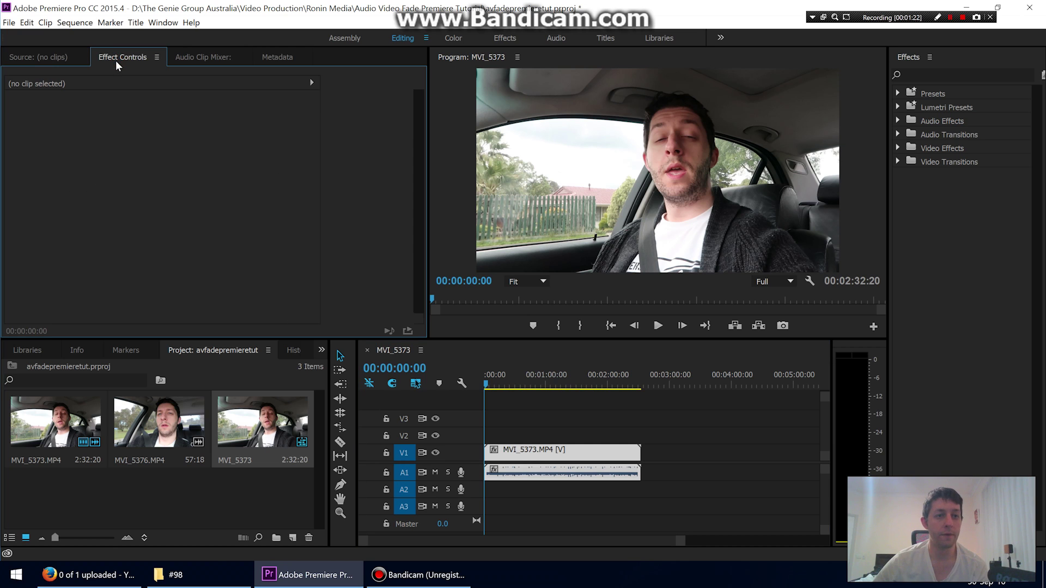
pyautogui.click(539, 455)
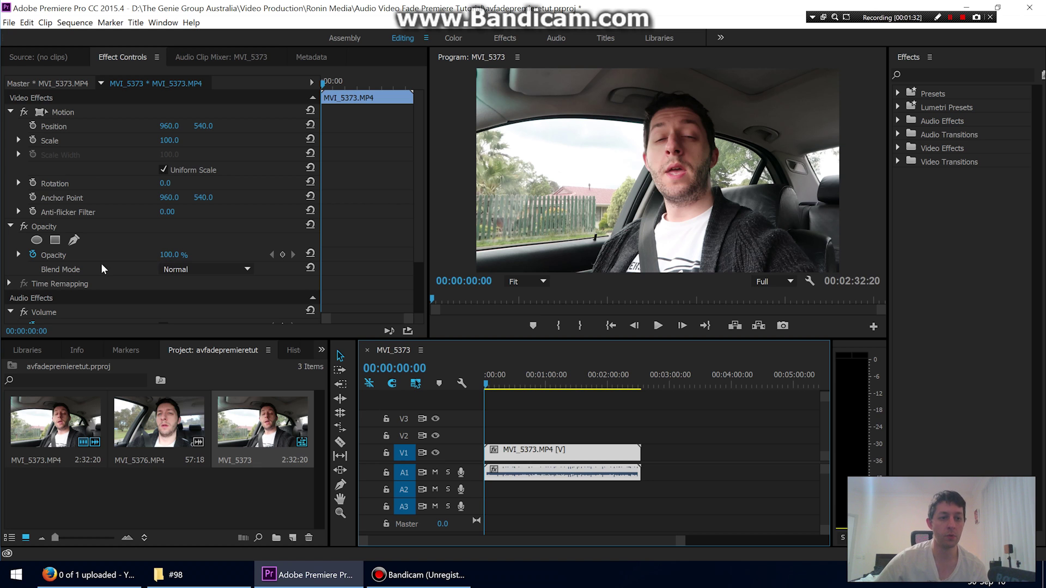
pyautogui.moveTo(168, 259); pyautogui.dragTo(190, 254)
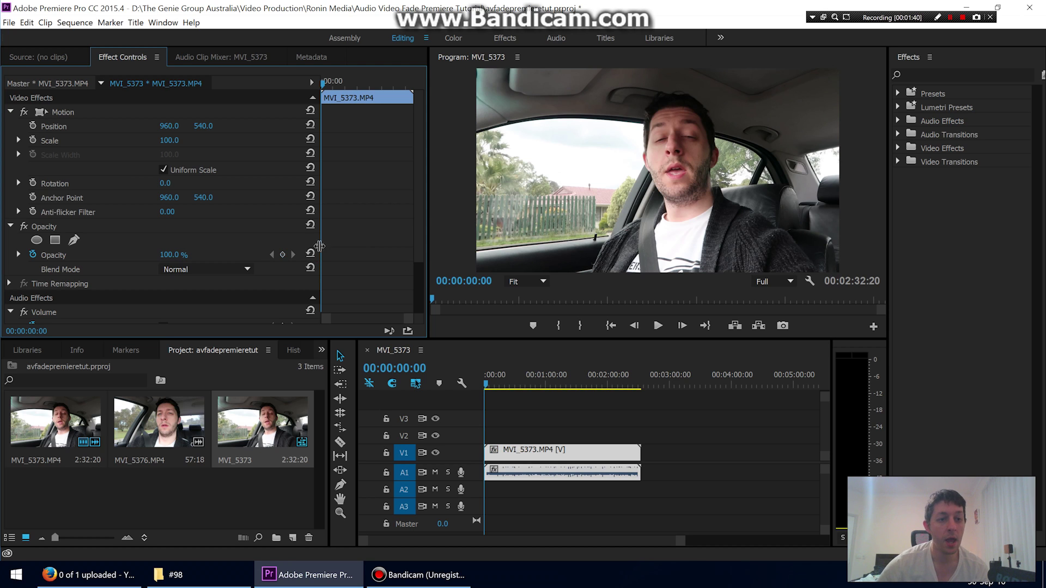
pyautogui.scroll(-3, 249, 245)
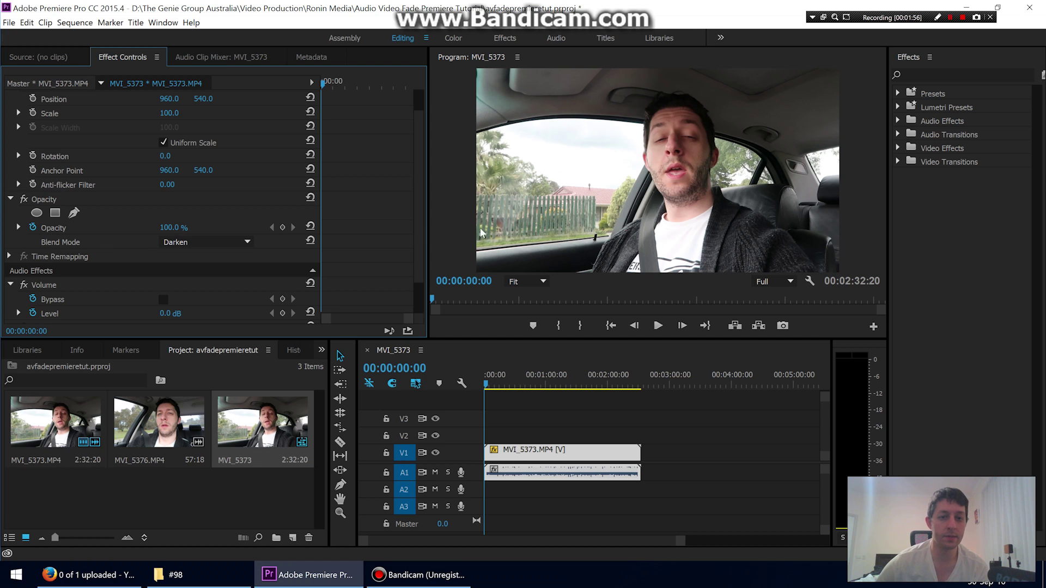
pyautogui.moveTo(430, 223); pyautogui.dragTo(467, 226)
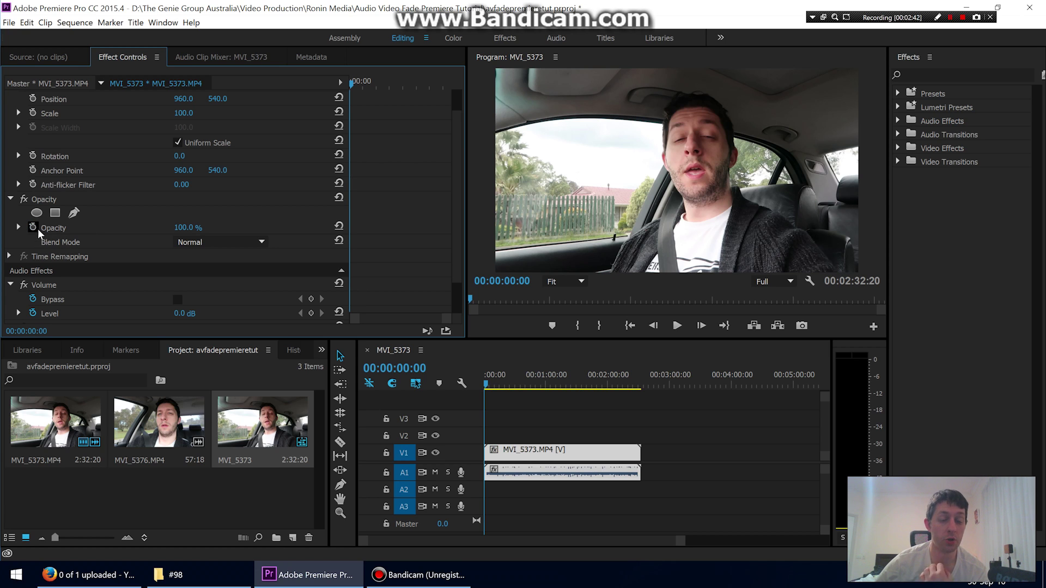
pyautogui.moveTo(184, 228); pyautogui.dragTo(208, 227)
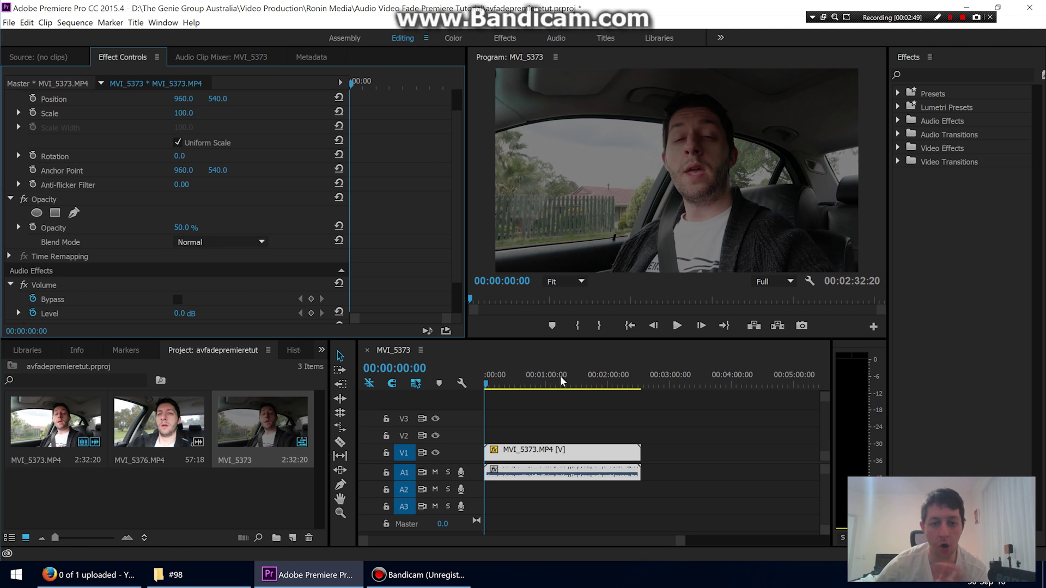
pyautogui.moveTo(187, 229); pyautogui.dragTo(232, 228)
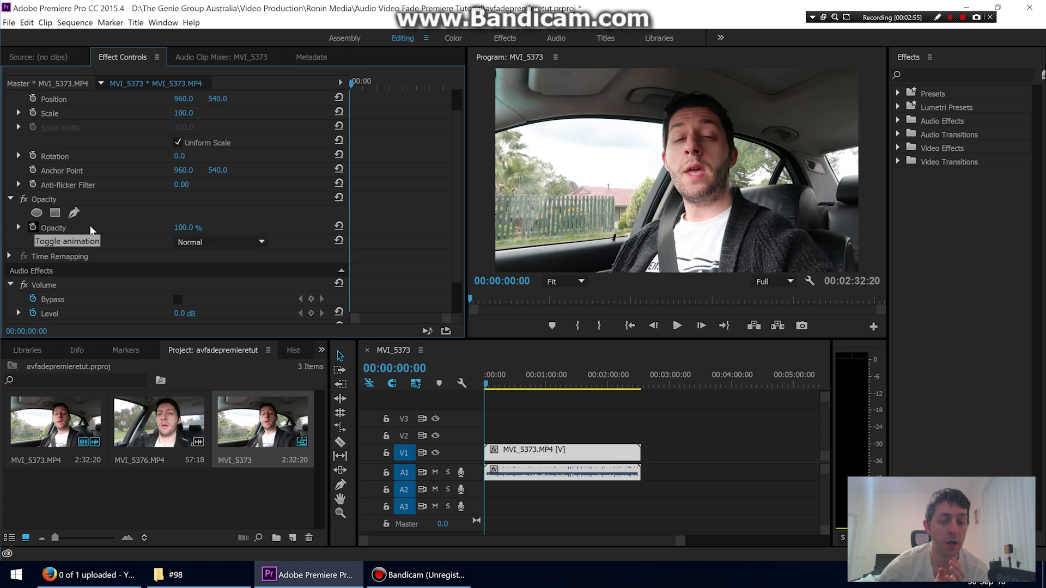
pyautogui.click(182, 229)
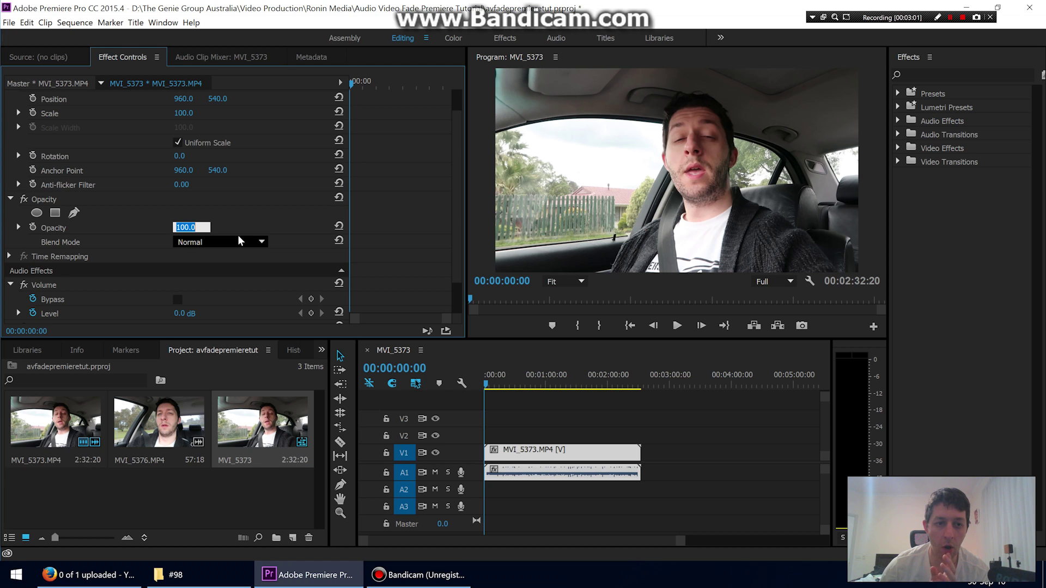
pyautogui.click(253, 222)
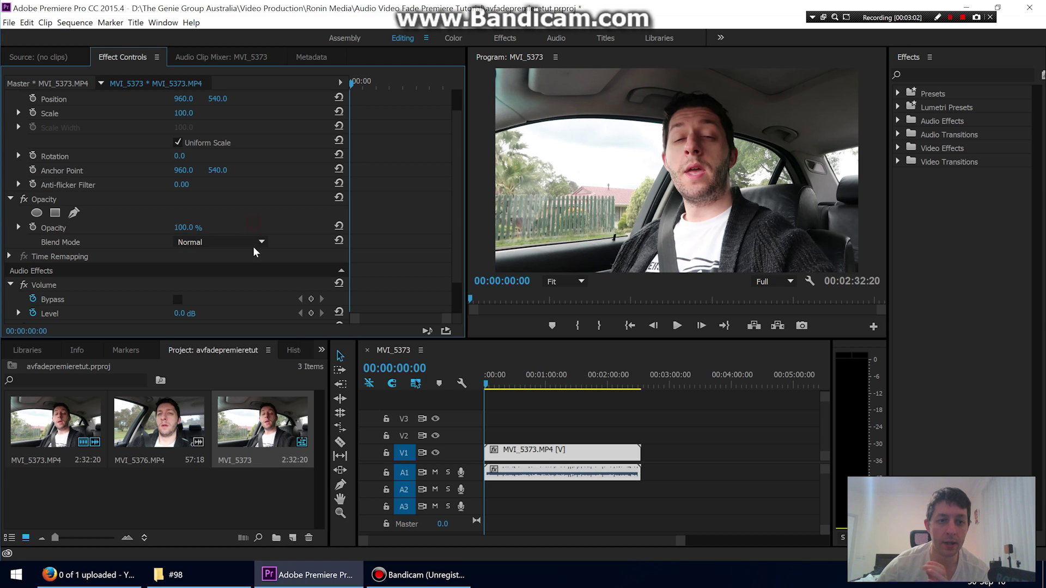
pyautogui.click(182, 228)
pyautogui.write('0')
pyautogui.press('Return')
pyautogui.click(495, 383)
pyautogui.moveTo(497, 383)
pyautogui.mouseDown()
pyautogui.moveTo(520, 384)
pyautogui.moveTo(485, 384)
pyautogui.mouseUp()
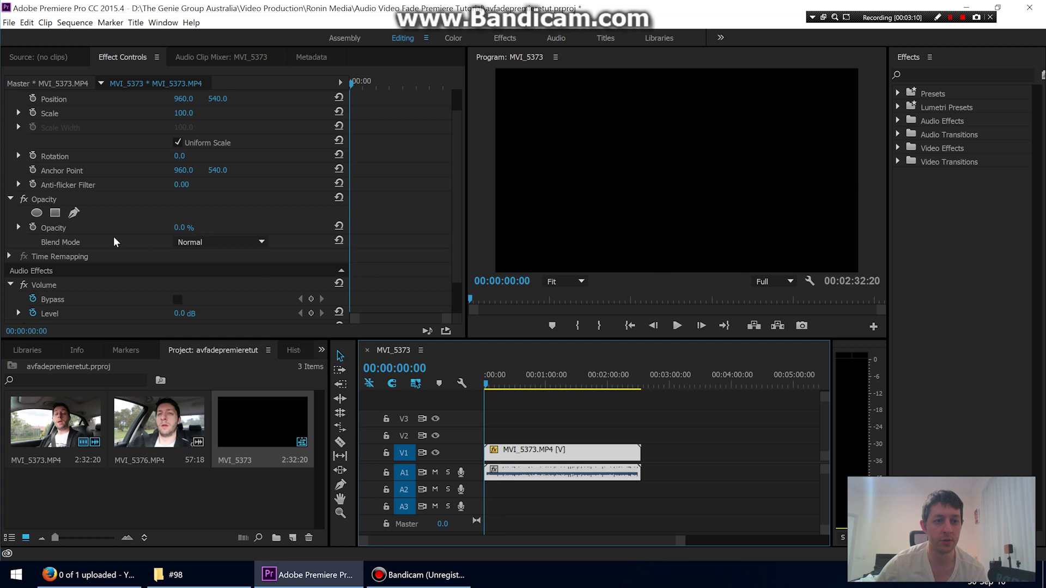
pyautogui.click(186, 228)
pyautogui.write('100')
pyautogui.press('Return')
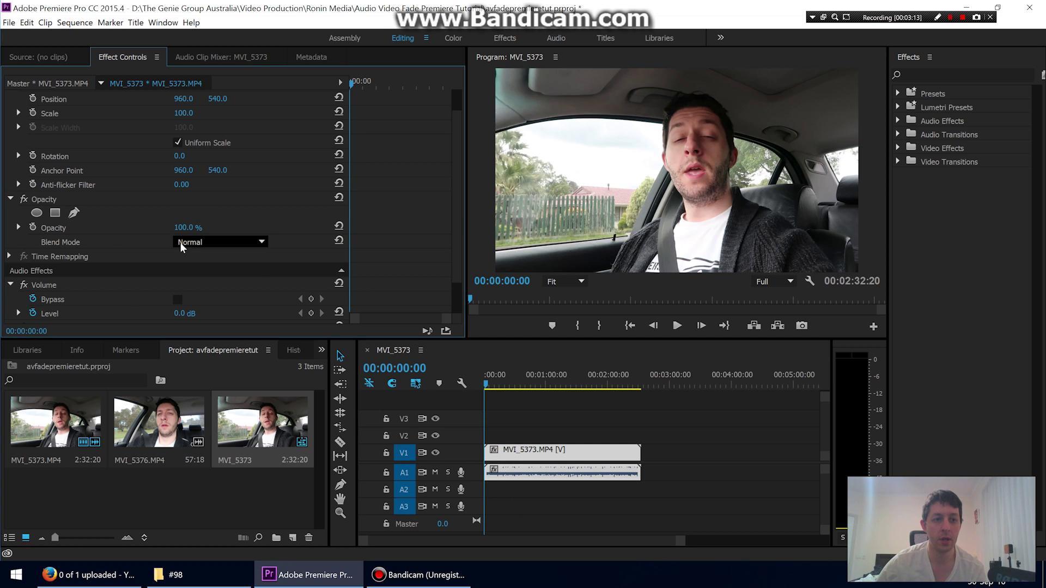
pyautogui.click(497, 385)
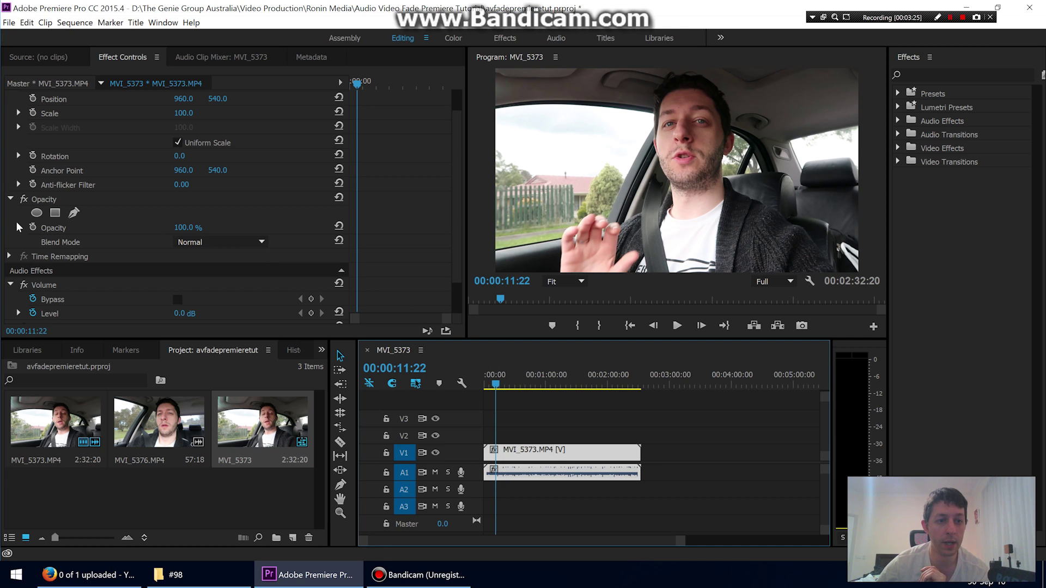
pyautogui.click(33, 227)
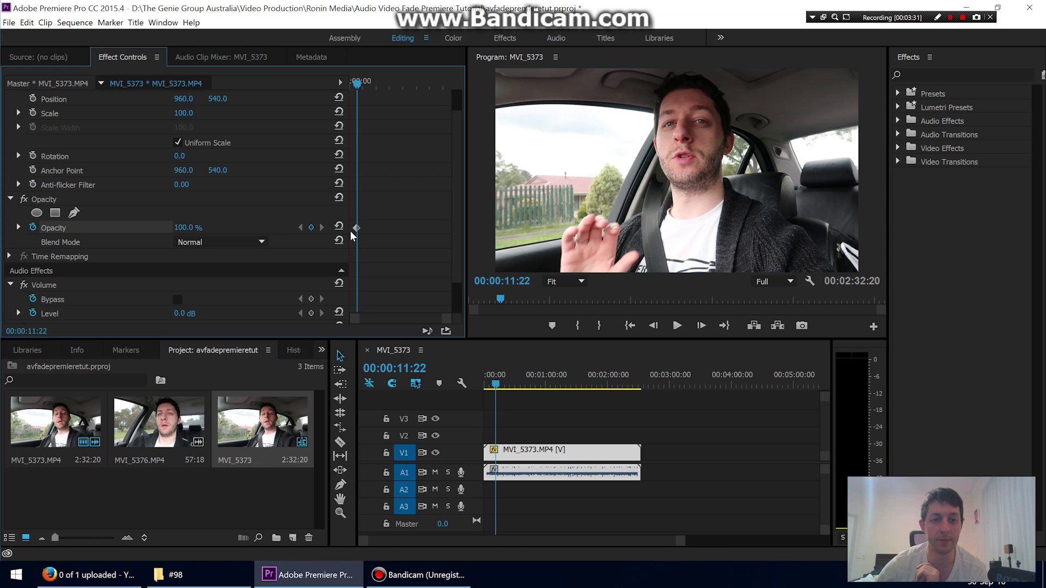
# - Set a 0% opacity keyframe at the start of MVI_5373 and preview the fade
pyautogui.click(507, 384)
pyautogui.moveTo(507, 385); pyautogui.dragTo(470, 383)
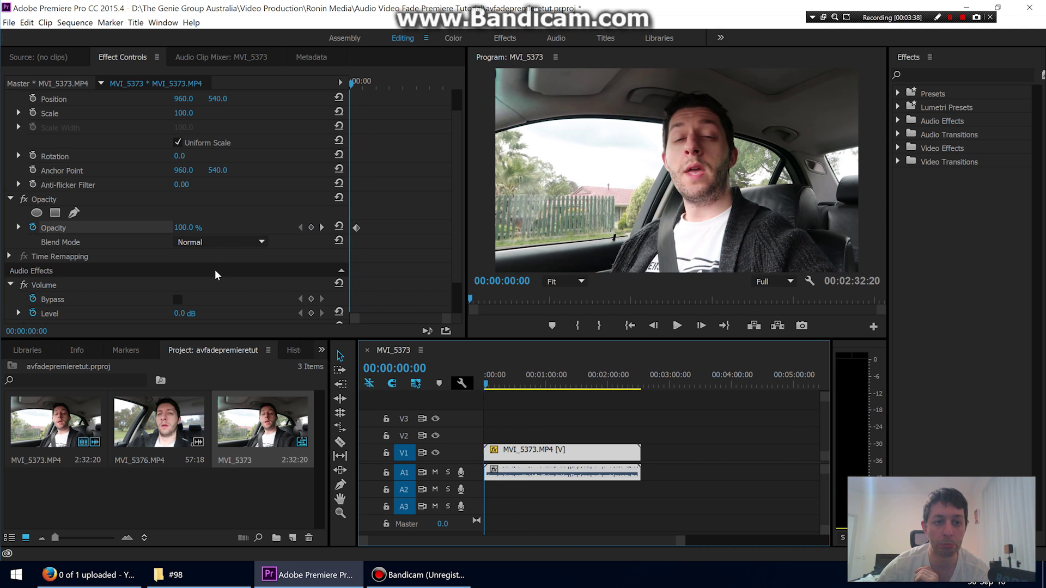
pyautogui.click(197, 226)
pyautogui.write('0')
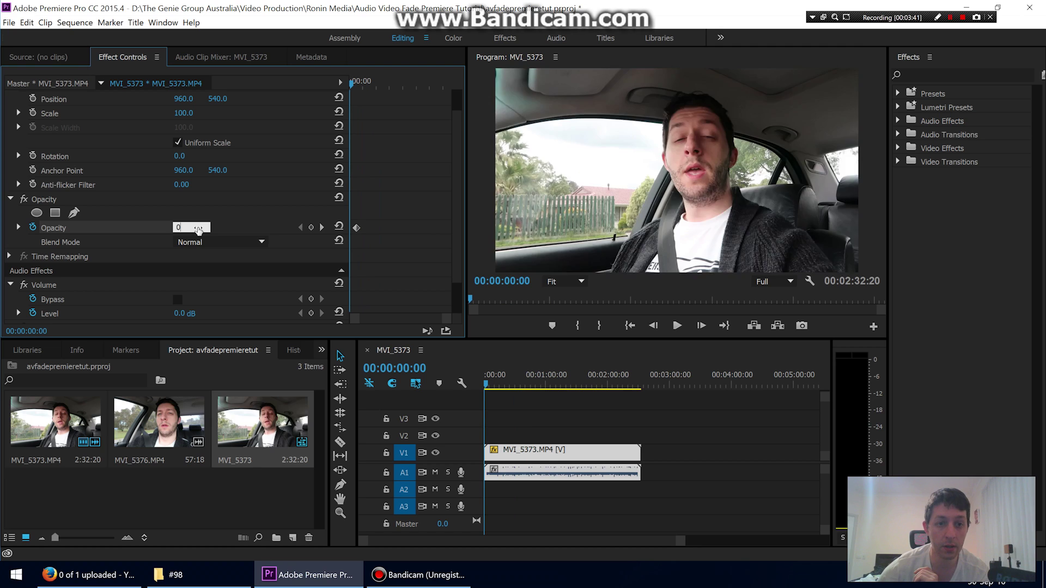
pyautogui.press('Return')
pyautogui.moveTo(444, 322); pyautogui.dragTo(408, 319)
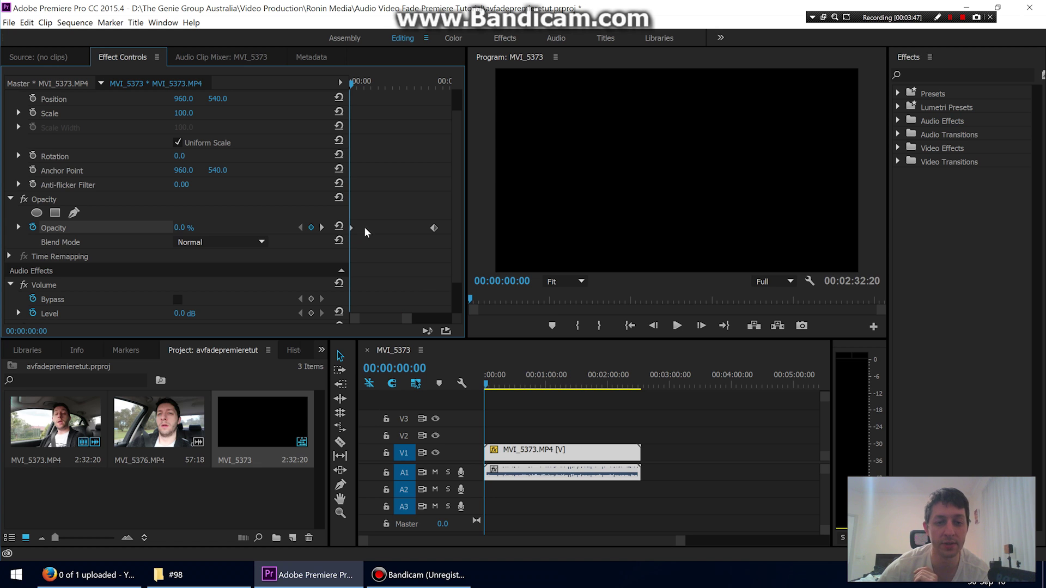
pyautogui.moveTo(352, 82)
pyautogui.mouseDown()
pyautogui.moveTo(433, 90)
pyautogui.moveTo(351, 83)
pyautogui.mouseUp()
# - Retime the 100% opacity keyframe to about 00:00:02:08, replaying the fade-in to check
pyautogui.moveTo(433, 227); pyautogui.dragTo(370, 230)
pyautogui.press('space')
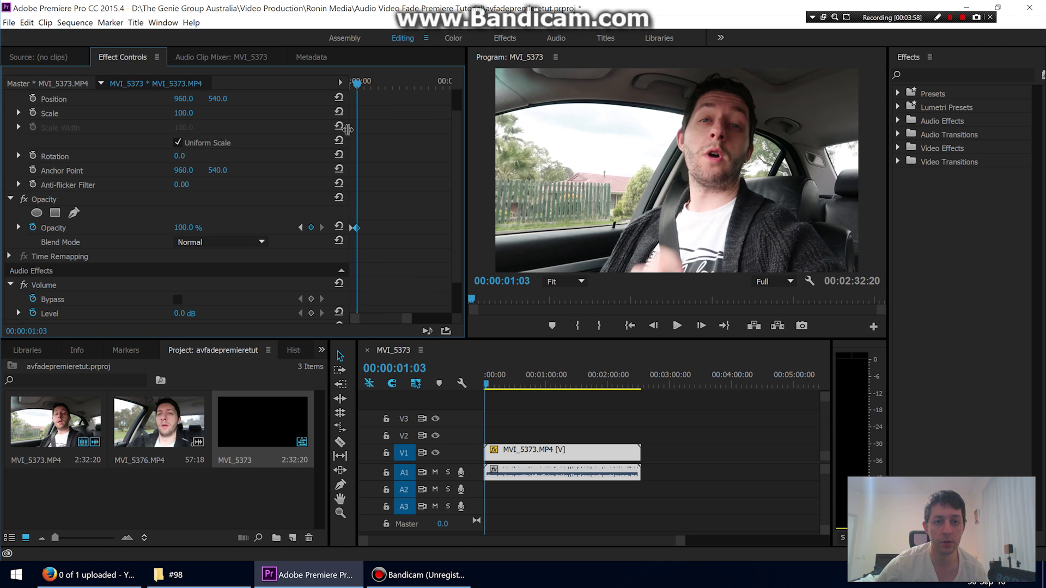
pyautogui.moveTo(356, 86); pyautogui.dragTo(342, 83)
pyautogui.press('space')
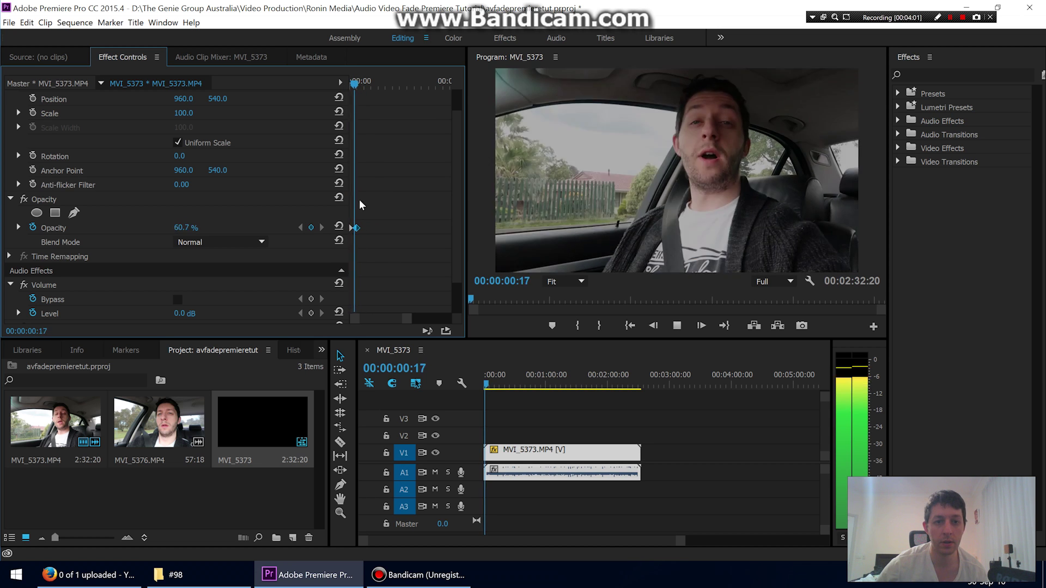
pyautogui.press('space')
pyautogui.moveTo(356, 228); pyautogui.dragTo(435, 228)
pyautogui.moveTo(385, 84); pyautogui.dragTo(350, 83)
pyautogui.press('space')
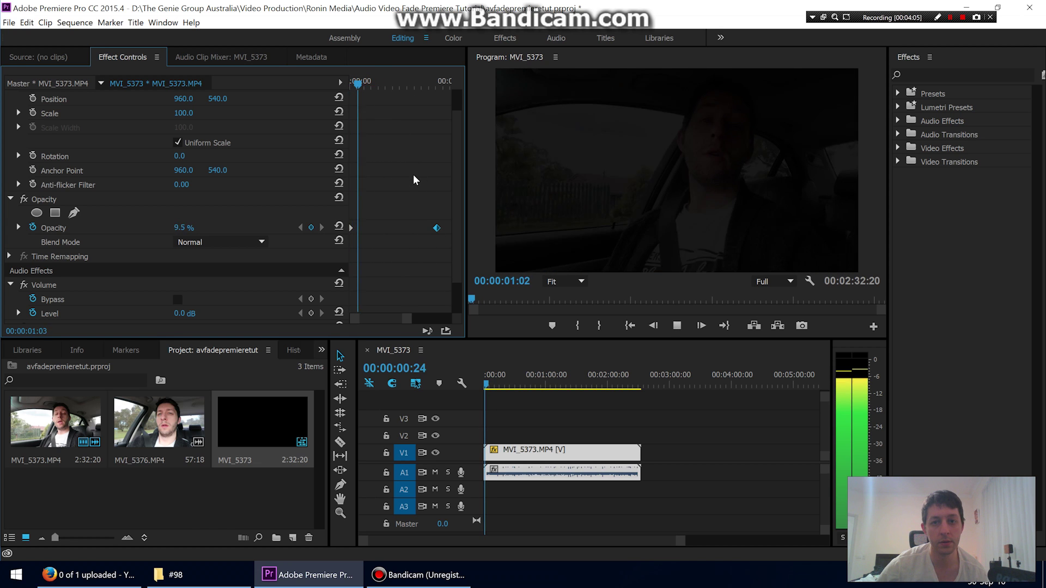
pyautogui.moveTo(438, 231); pyautogui.dragTo(365, 227)
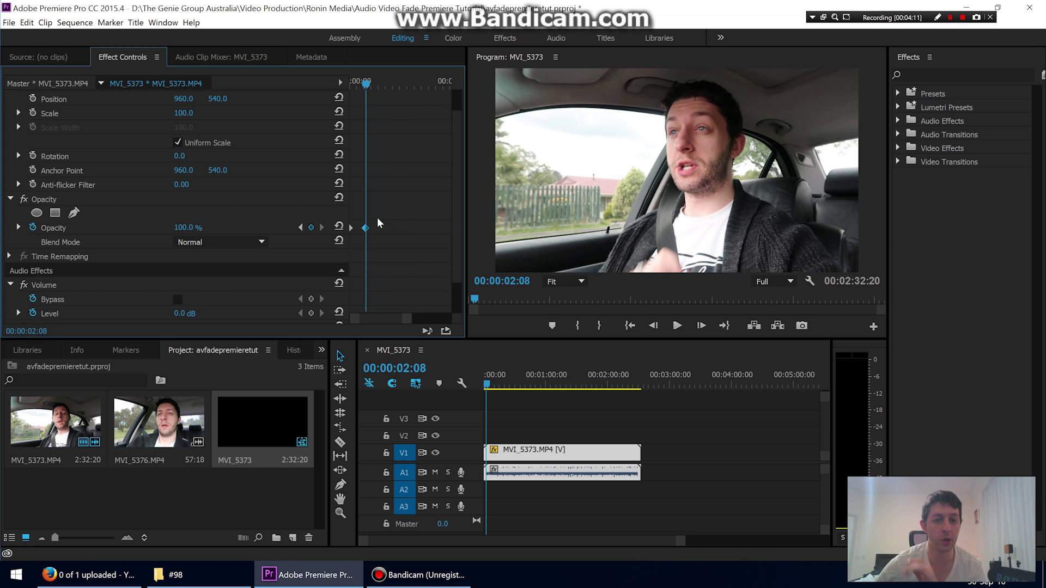
pyautogui.scroll(-3, 397, 224)
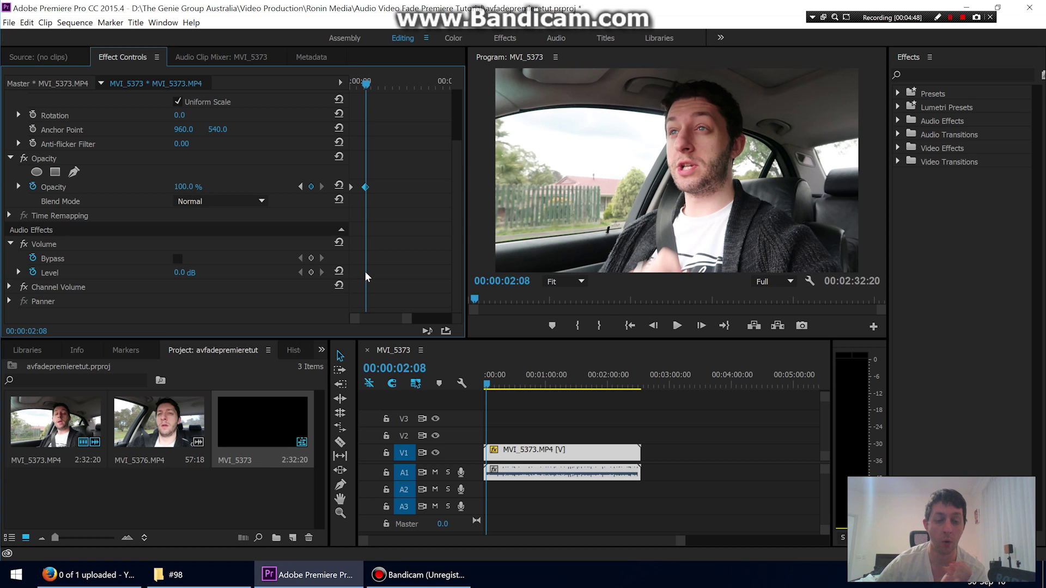
# - Add a 0.0 dB Level keyframe at 00:00:02:08 and set the clip start to -287.5 dB
pyautogui.click(311, 273)
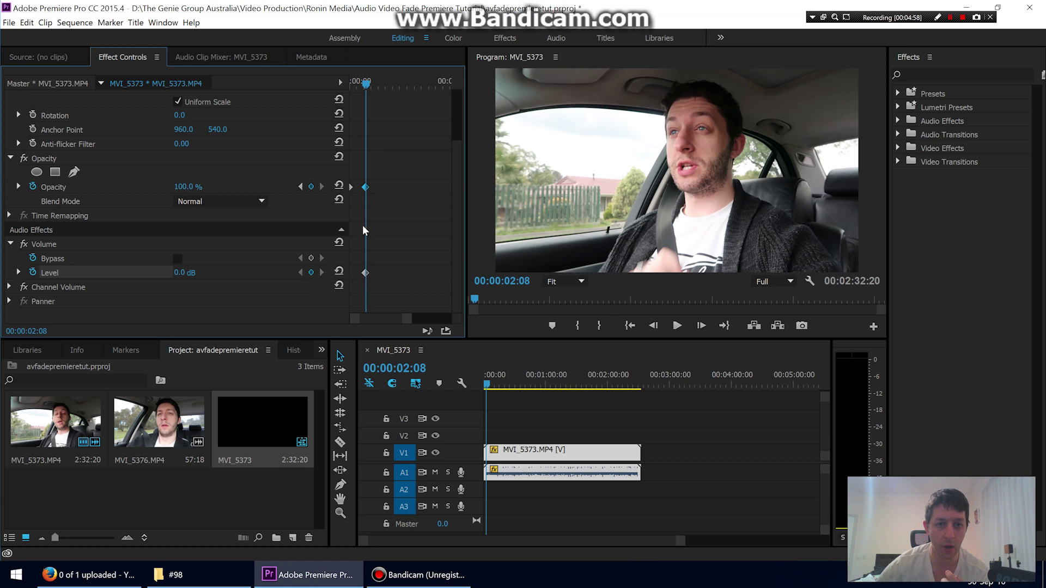
pyautogui.click(365, 273)
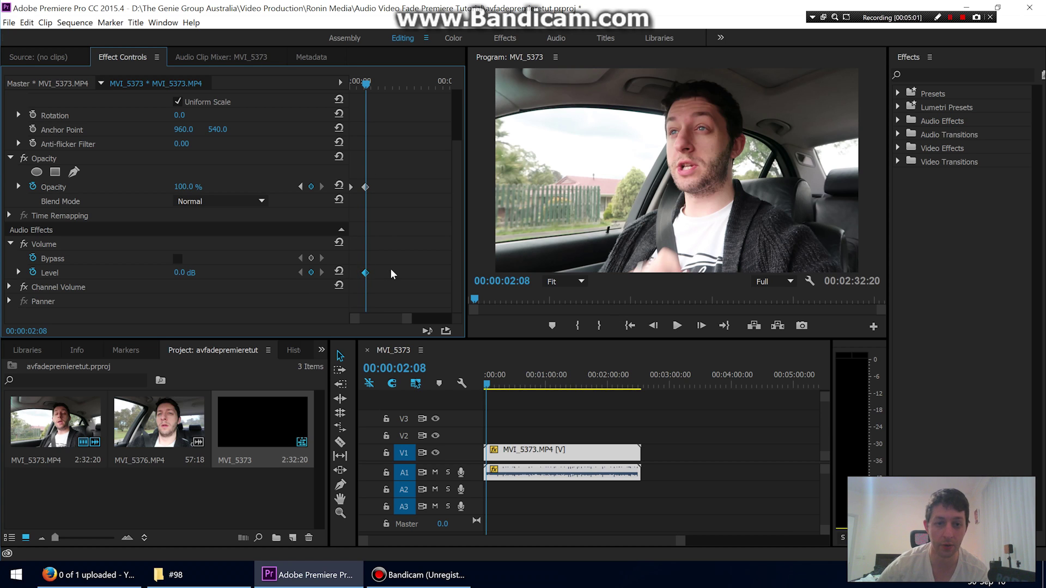
pyautogui.click(312, 273)
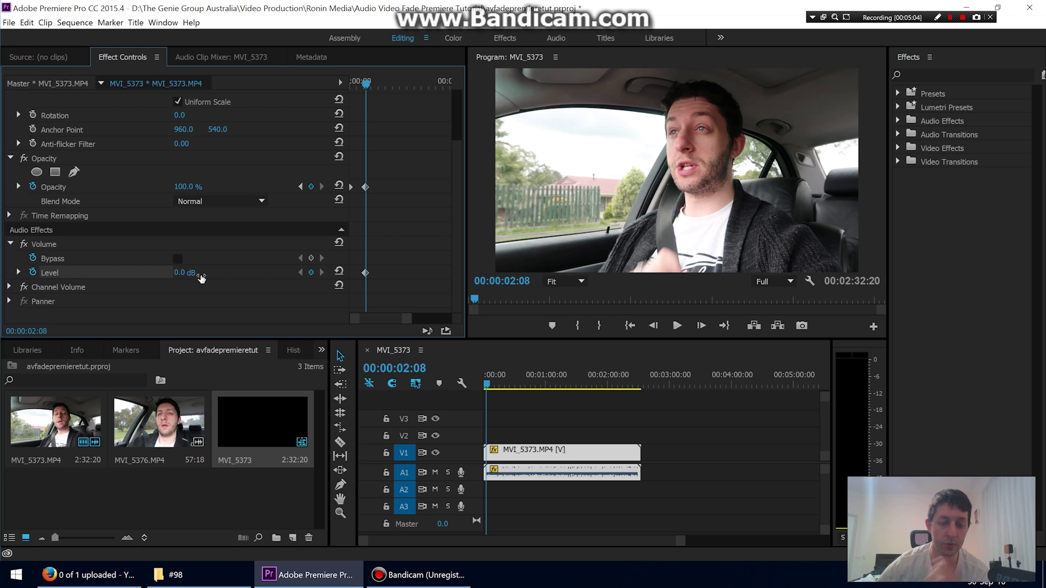
pyautogui.moveTo(367, 87); pyautogui.dragTo(333, 83)
pyautogui.click(182, 273)
pyautogui.write('-287.5')
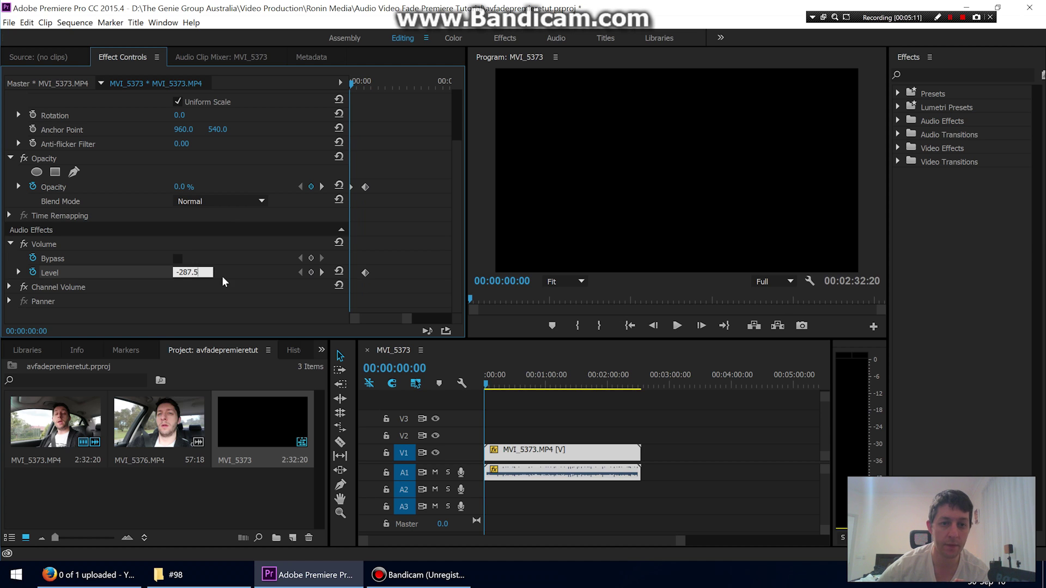
pyautogui.press('Return')
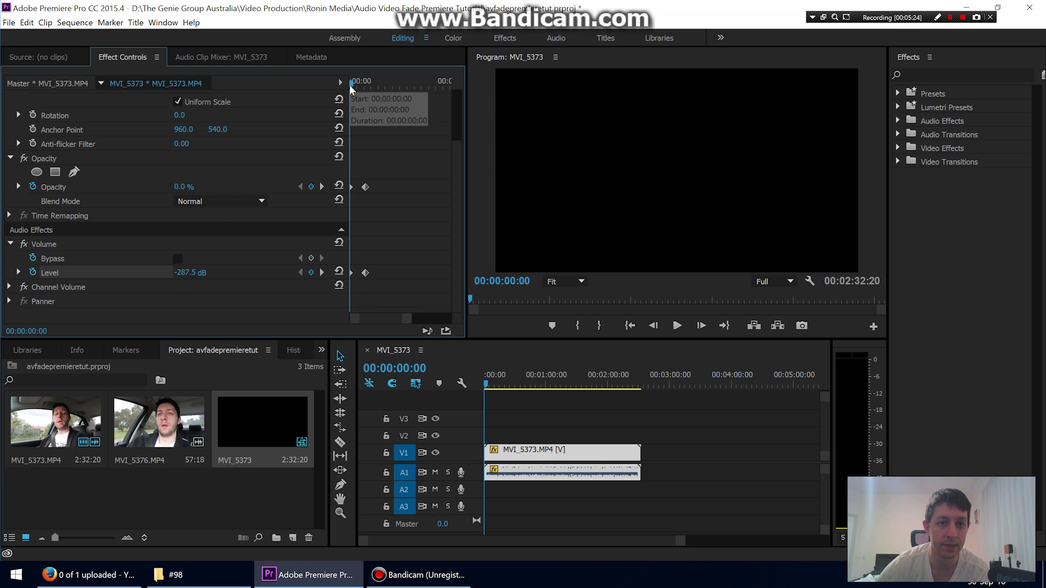
# - Play the fade-in from the sequence start, then move the playhead to about 00:02:18
pyautogui.moveTo(350, 83); pyautogui.dragTo(361, 84)
pyautogui.press('space')
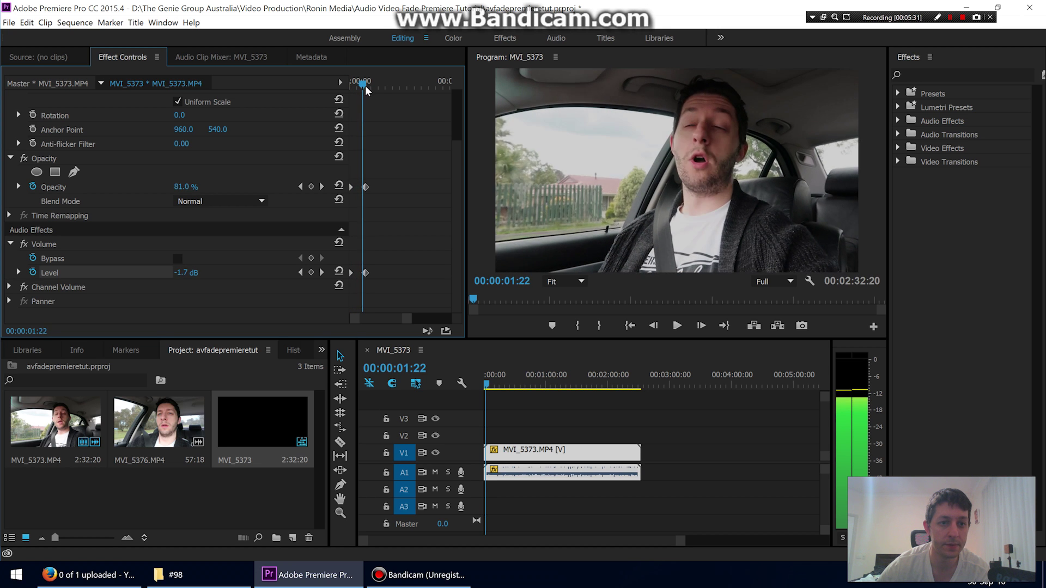
pyautogui.click(353, 83)
pyautogui.press('Home')
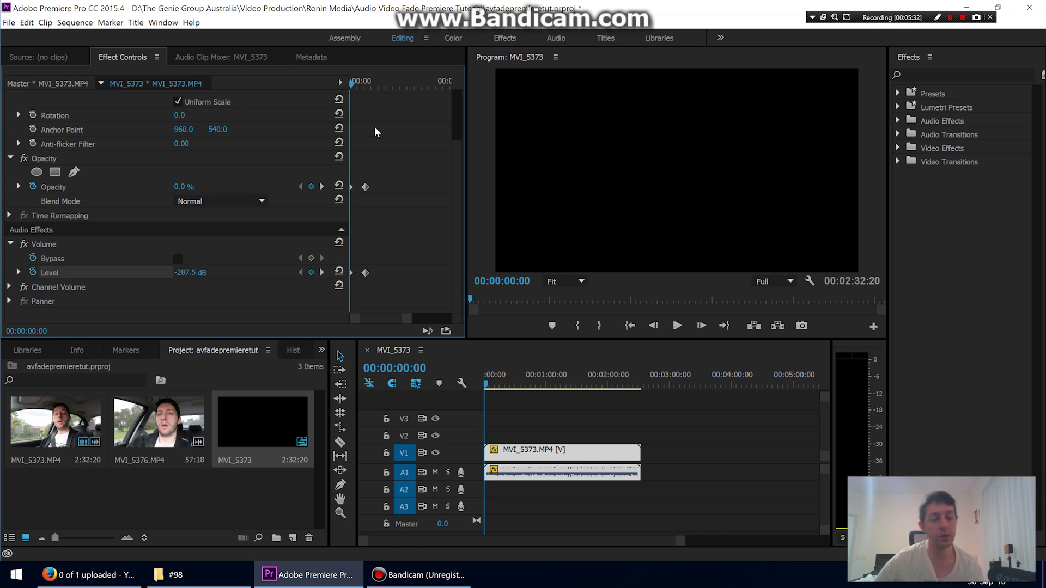
pyautogui.press('space')
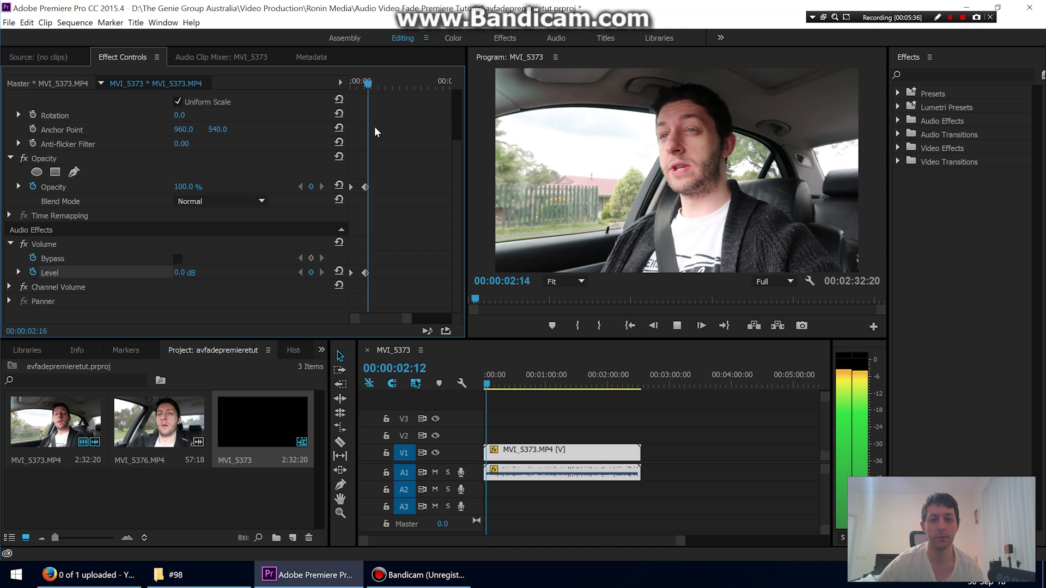
pyautogui.press('space')
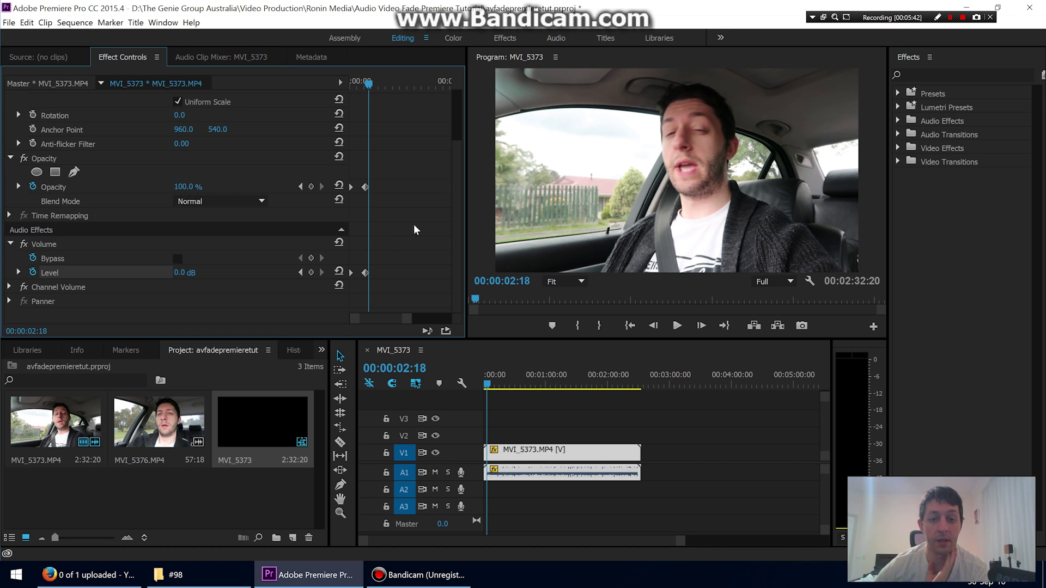
pyautogui.moveTo(621, 385); pyautogui.dragTo(630, 387)
pyautogui.click(405, 321)
# - Keyframe full opacity and volume near 02:19, then set 0% and -287.5 dB at the clip end
pyautogui.moveTo(406, 322); pyautogui.dragTo(440, 323)
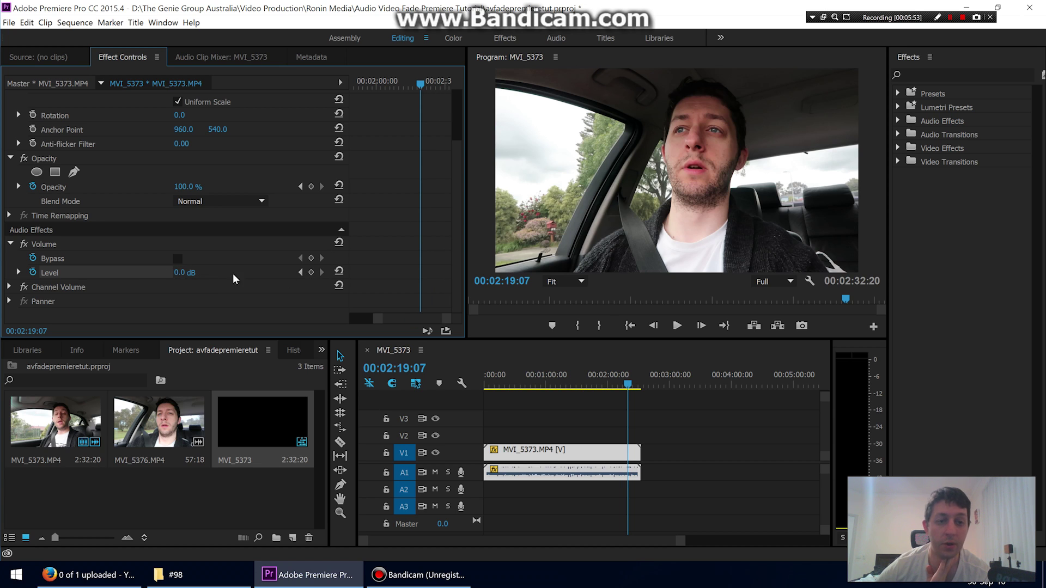
pyautogui.click(311, 273)
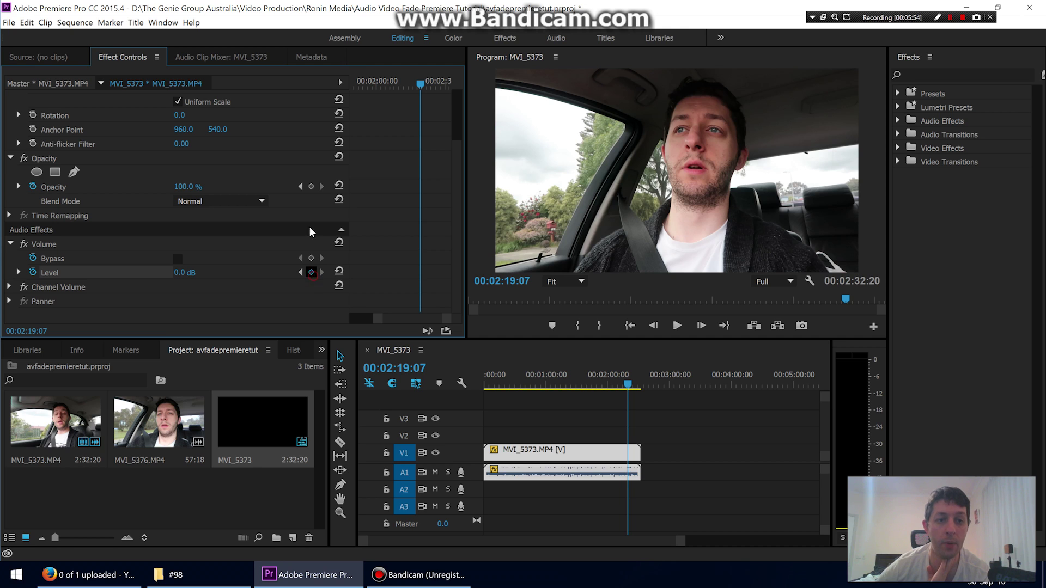
pyautogui.click(311, 187)
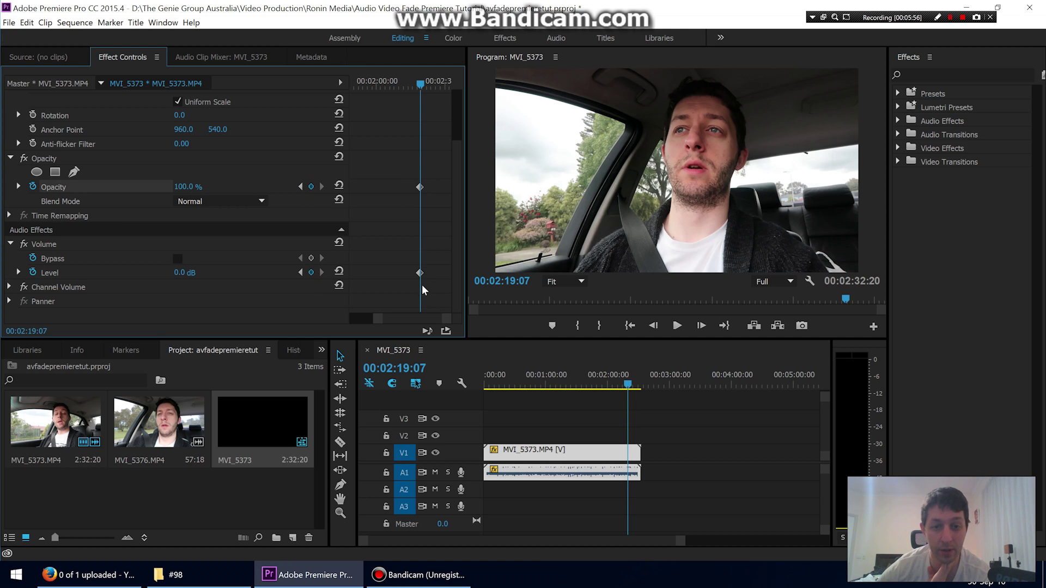
pyautogui.moveTo(424, 83); pyautogui.dragTo(463, 83)
pyautogui.click(191, 186)
pyautogui.write('0')
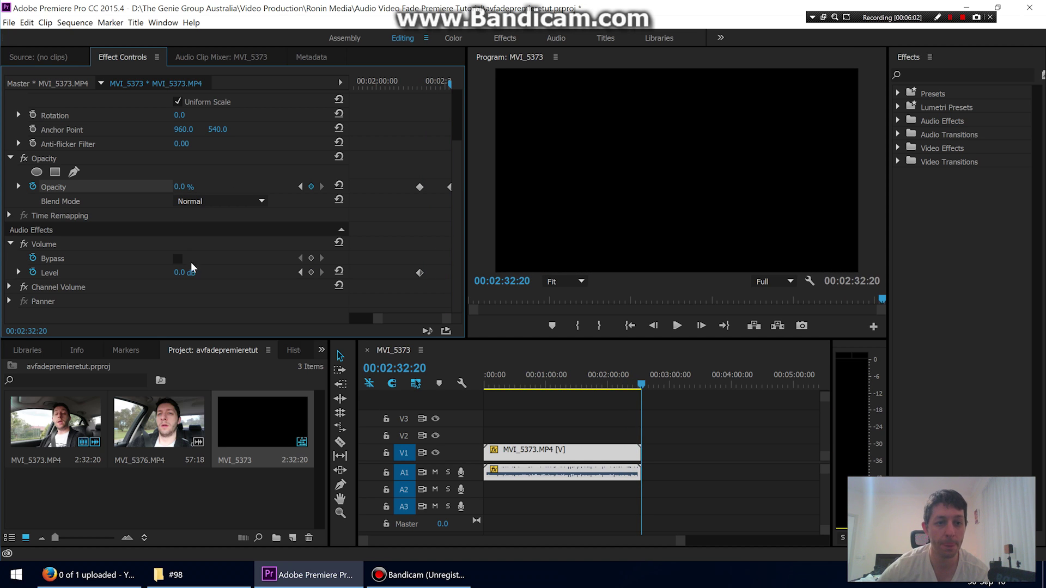
pyautogui.click(185, 272)
pyautogui.write('-287.5')
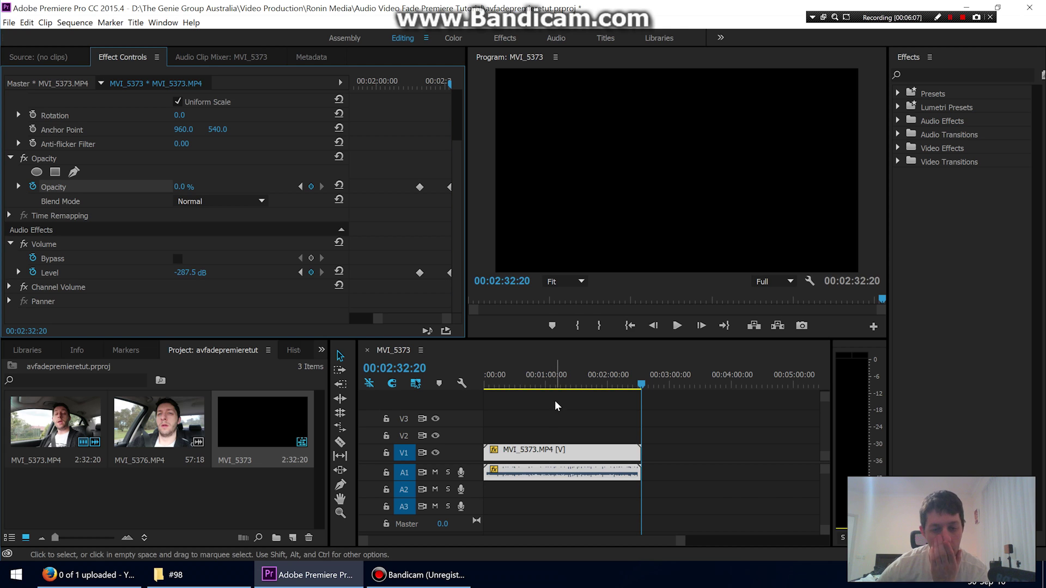
# - Play back from a few seconds before the fade-out to check it
pyautogui.click(417, 83)
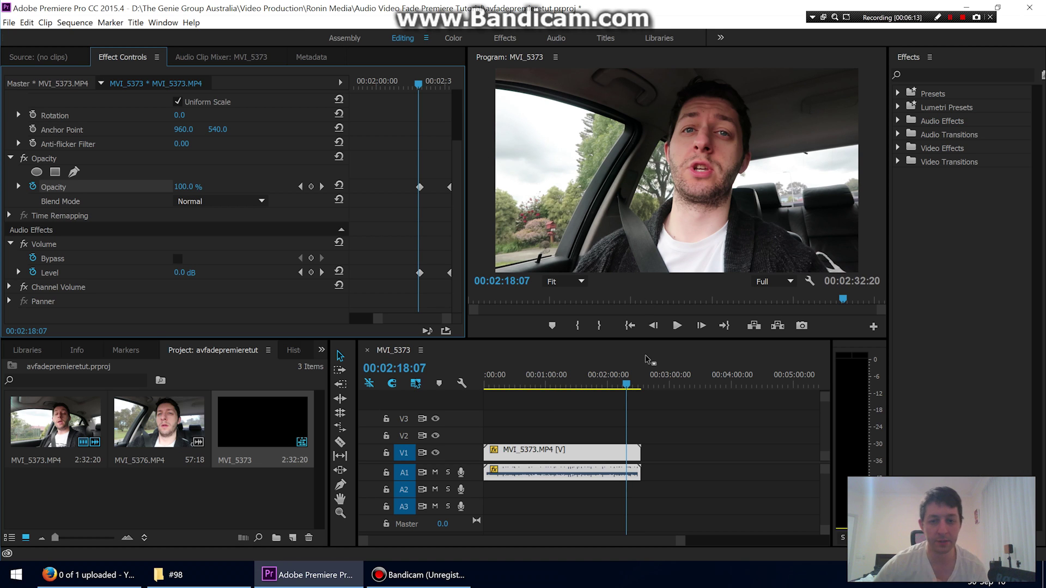
pyautogui.click(624, 376)
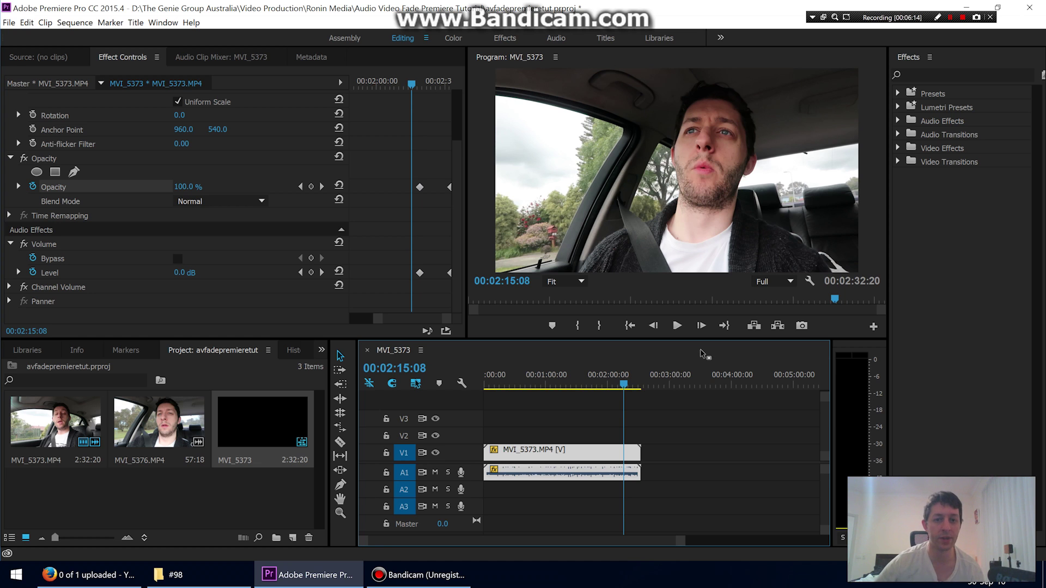
pyautogui.press('space')
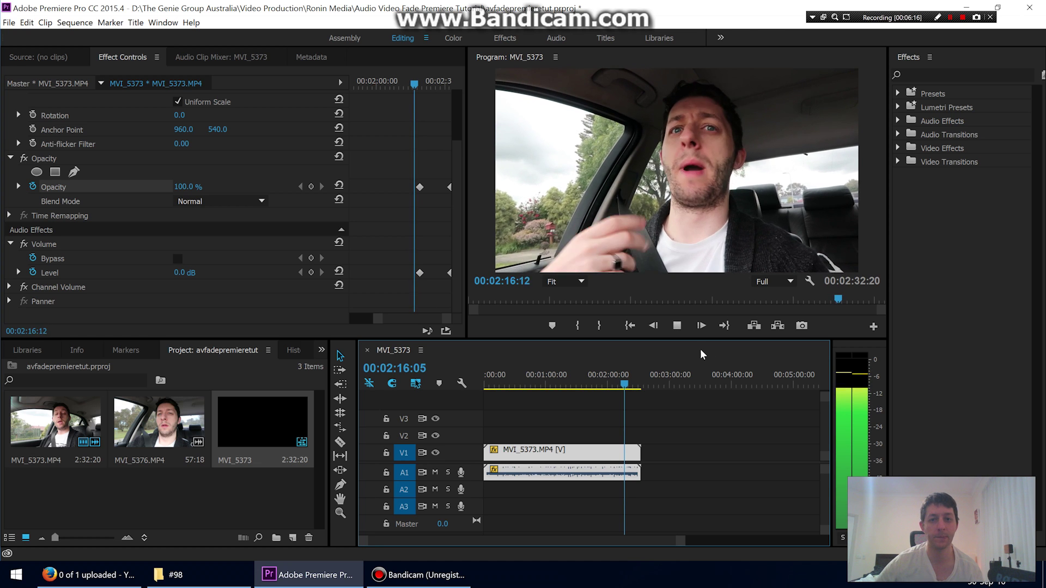
pyautogui.press('space')
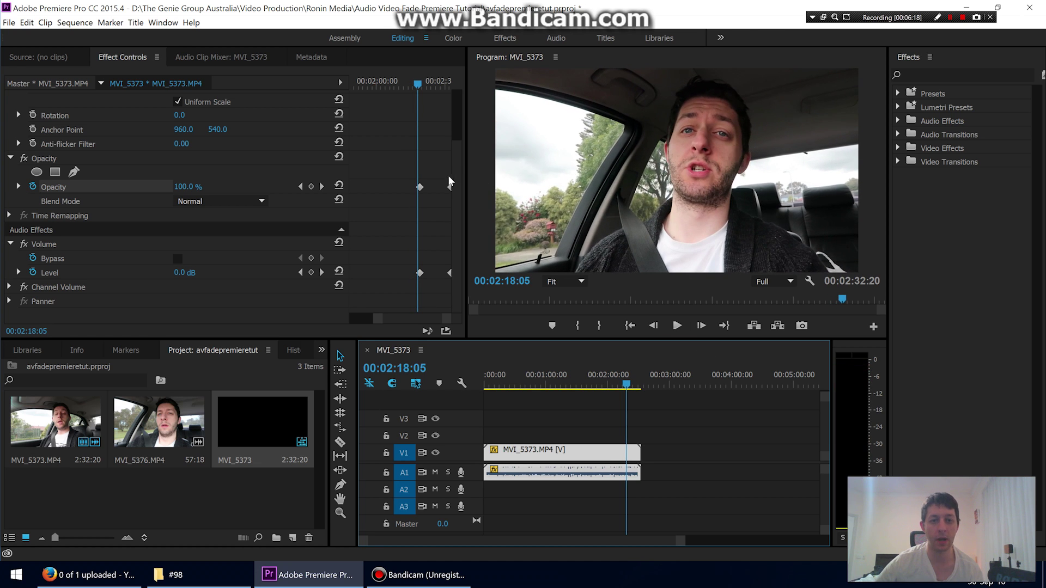
# - Drag the opacity and volume fade-out start keyframes later and play the fade-out
pyautogui.moveTo(420, 187); pyautogui.dragTo(436, 186)
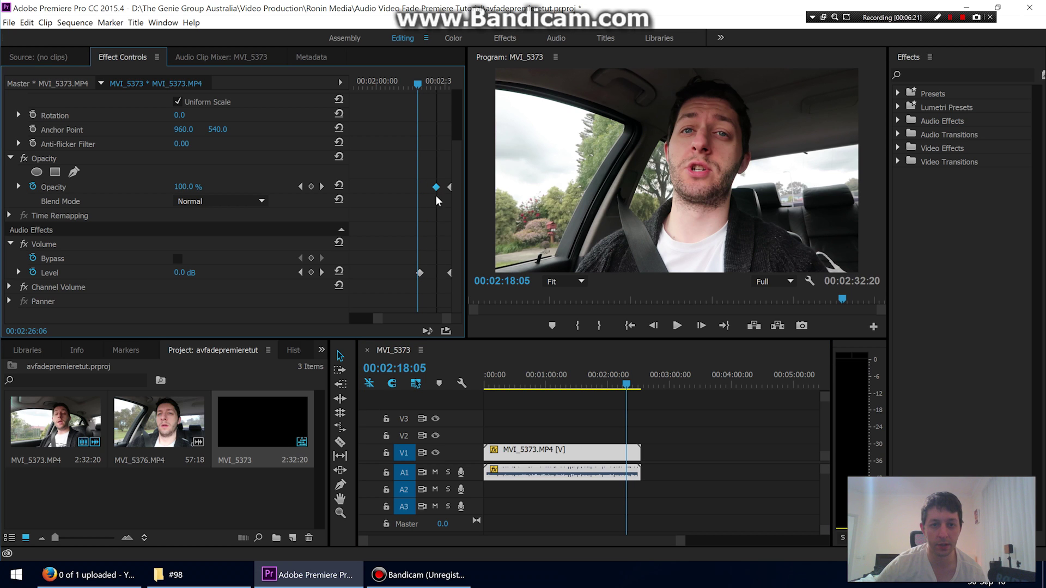
pyautogui.moveTo(421, 272); pyautogui.dragTo(436, 273)
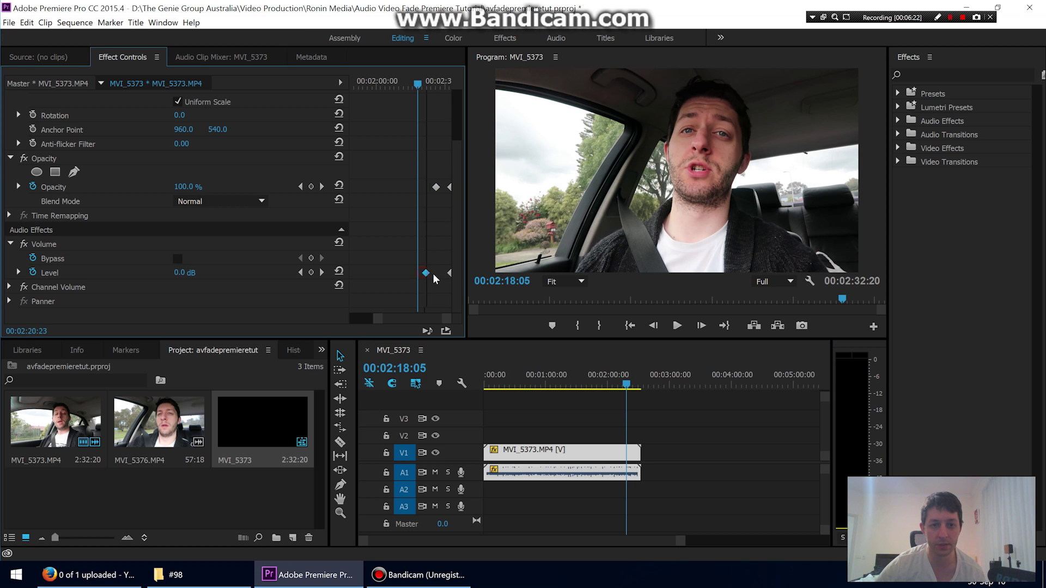
pyautogui.click(432, 83)
pyautogui.press('space')
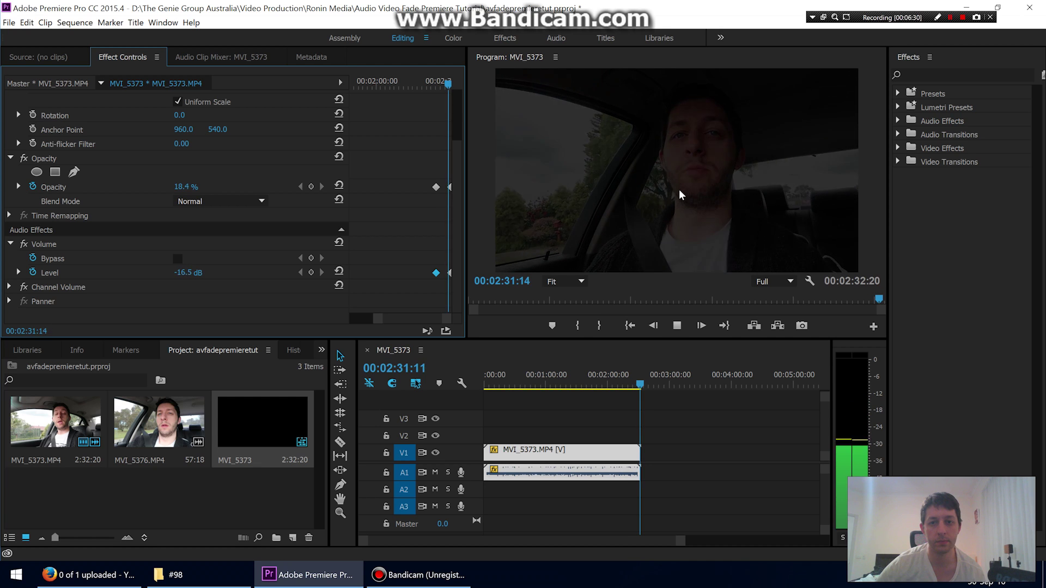
pyautogui.press('space')
# - Select both fade-out start keyframes, shift them near the clip end, and replay
pyautogui.moveTo(453, 318); pyautogui.dragTo(436, 319)
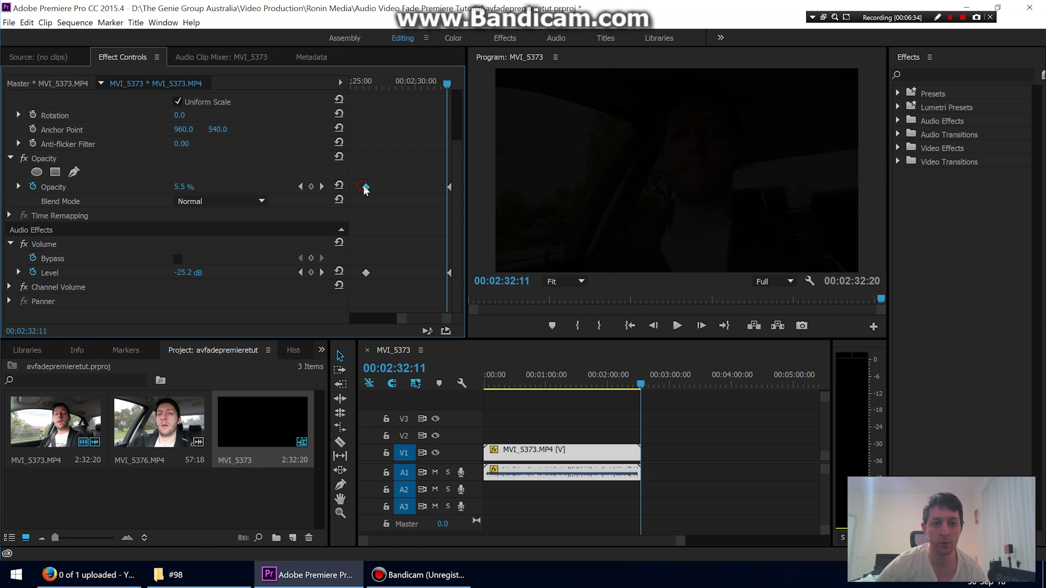
pyautogui.moveTo(374, 172); pyautogui.dragTo(350, 290)
pyautogui.moveTo(379, 188); pyautogui.dragTo(434, 194)
pyautogui.click(435, 82)
pyautogui.press('space')
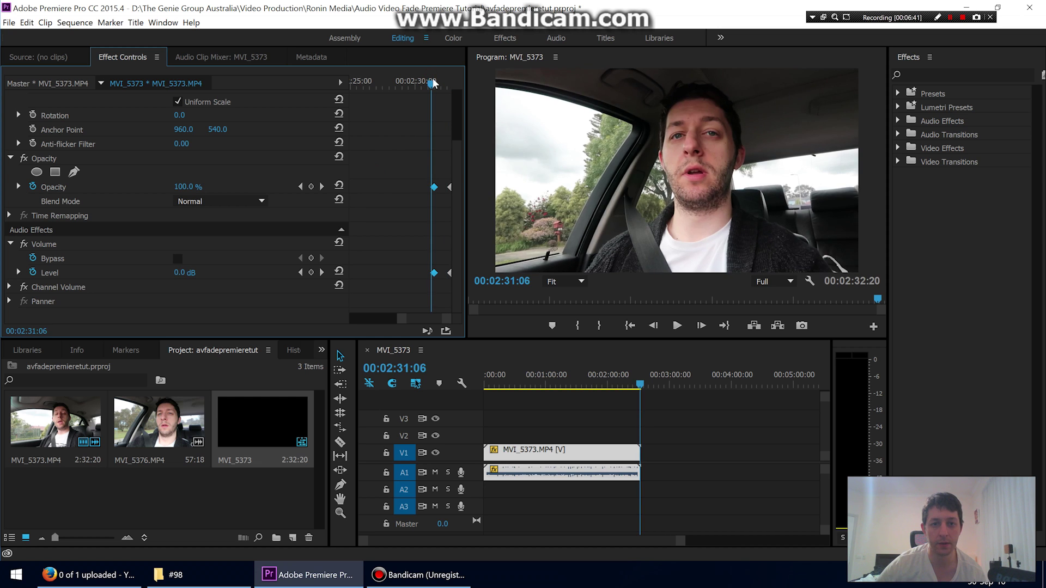
pyautogui.press('space')
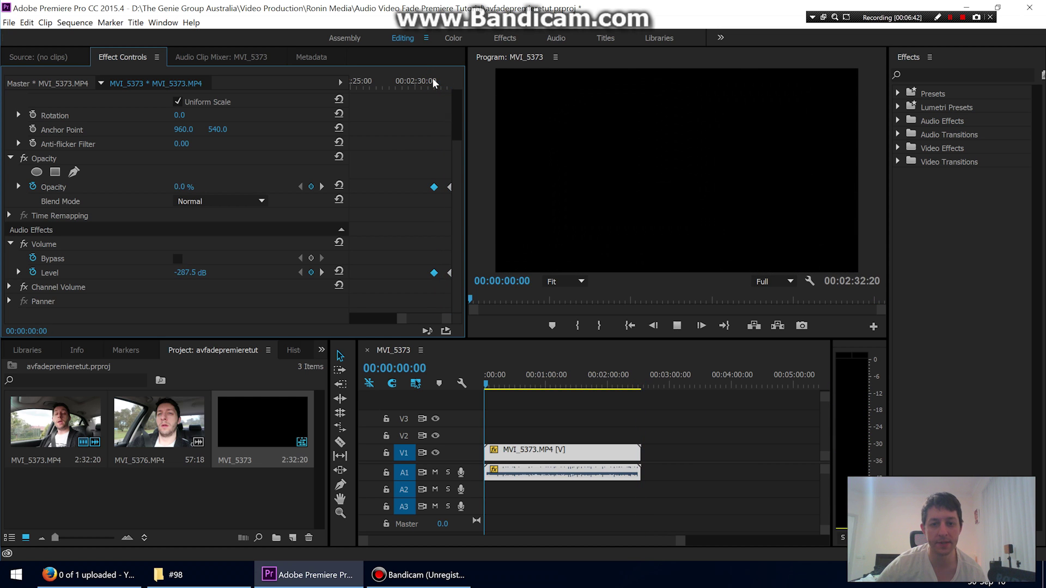
pyautogui.press('space')
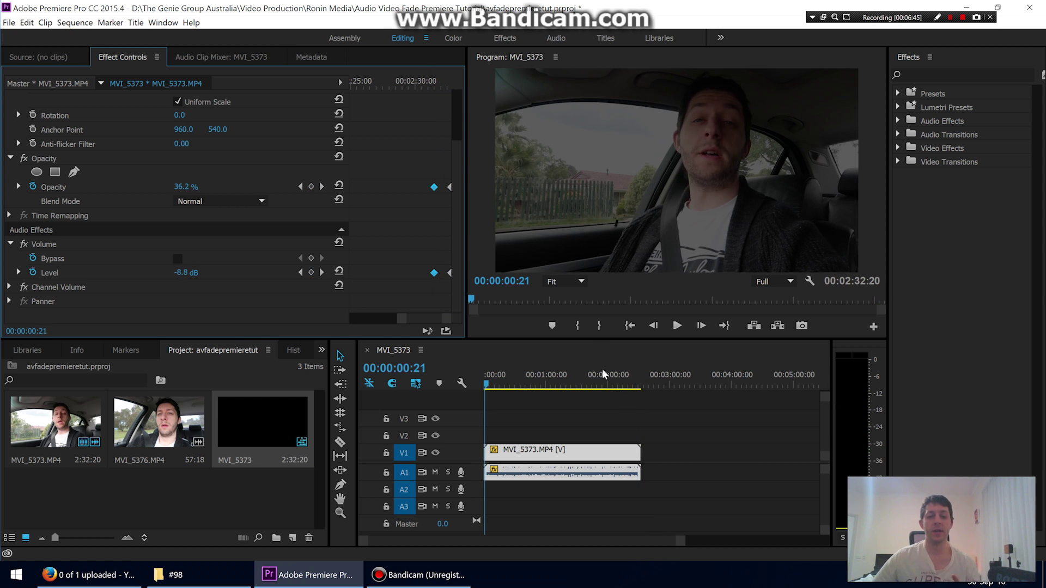
pyautogui.moveTo(624, 376); pyautogui.dragTo(630, 375)
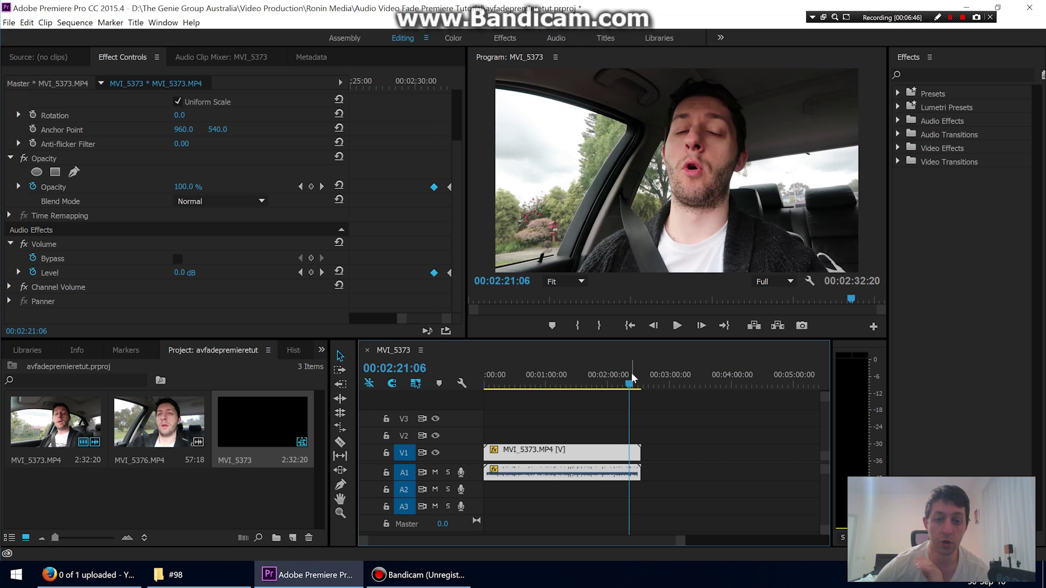
pyautogui.click(431, 186)
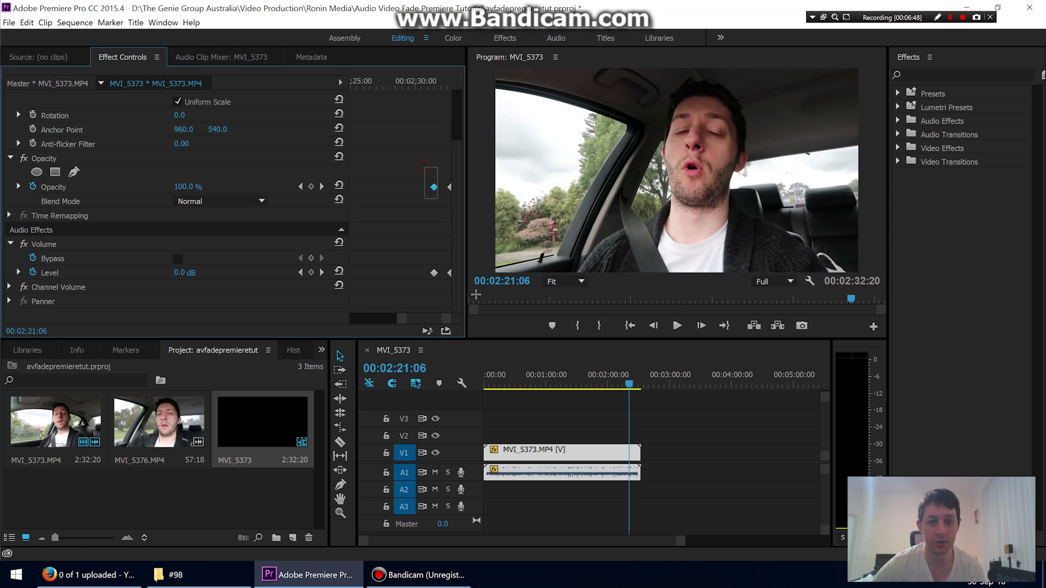
# - At 00:00:21:20, add Scale (100.0) and Position (960.0, 540.0) keyframes to MVI_5373
pyautogui.press('Delete')
pyautogui.moveTo(407, 318); pyautogui.dragTo(364, 320)
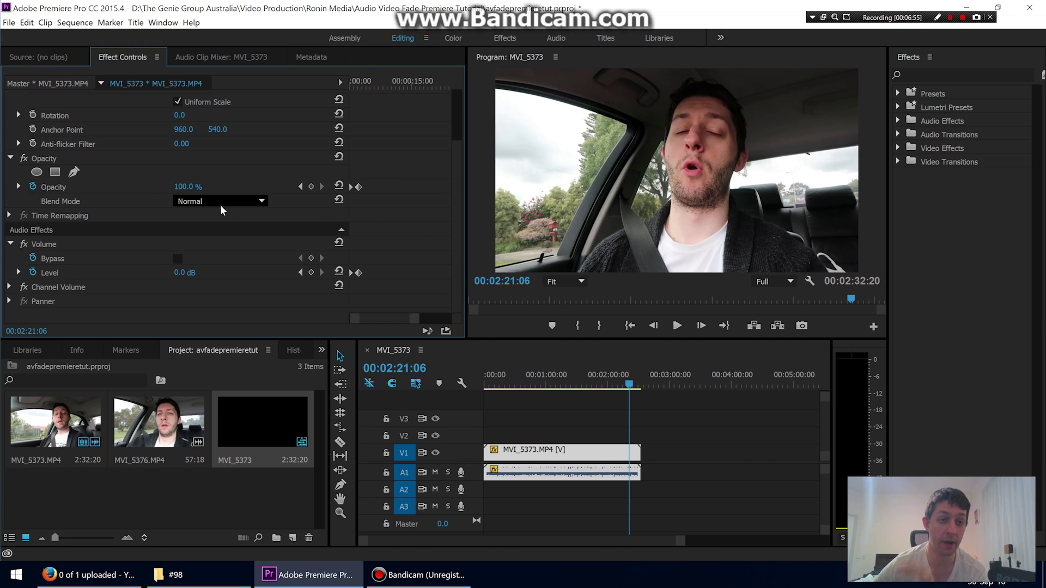
pyautogui.moveTo(461, 207); pyautogui.dragTo(452, 141)
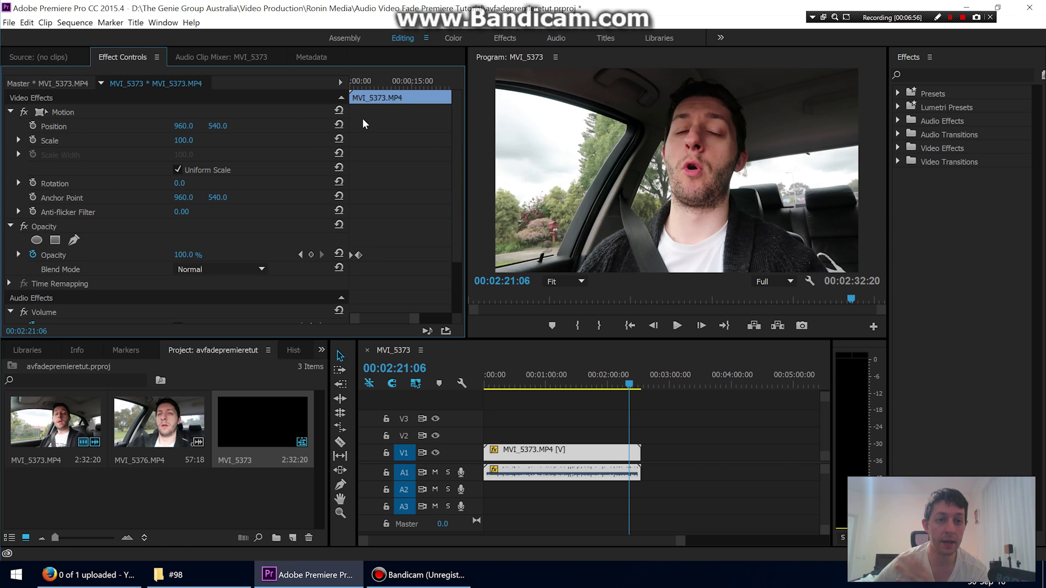
pyautogui.moveTo(370, 86)
pyautogui.mouseDown()
pyautogui.moveTo(352, 86)
pyautogui.moveTo(370, 86)
pyautogui.mouseUp()
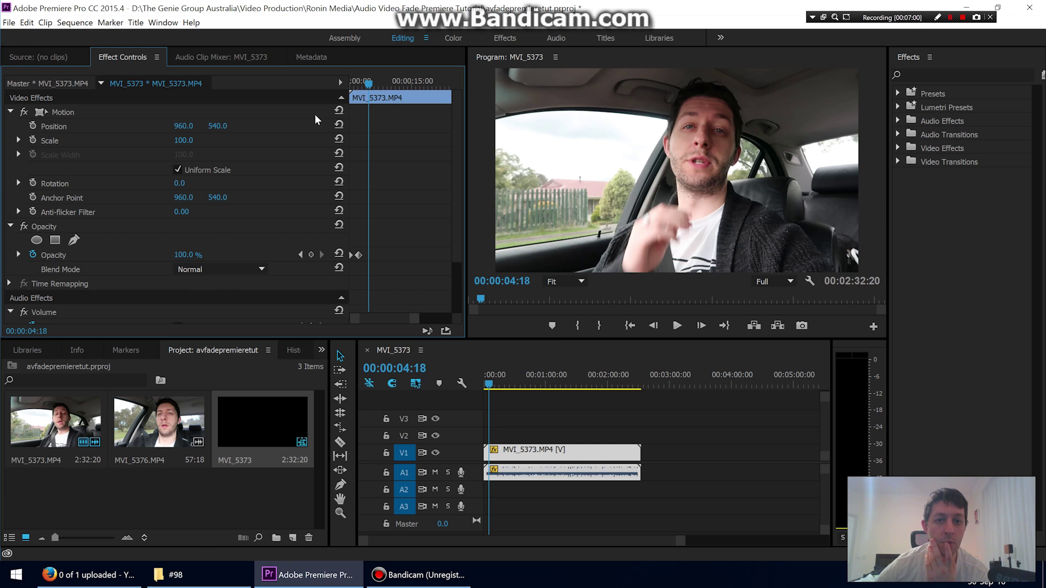
pyautogui.moveTo(514, 375); pyautogui.dragTo(509, 375)
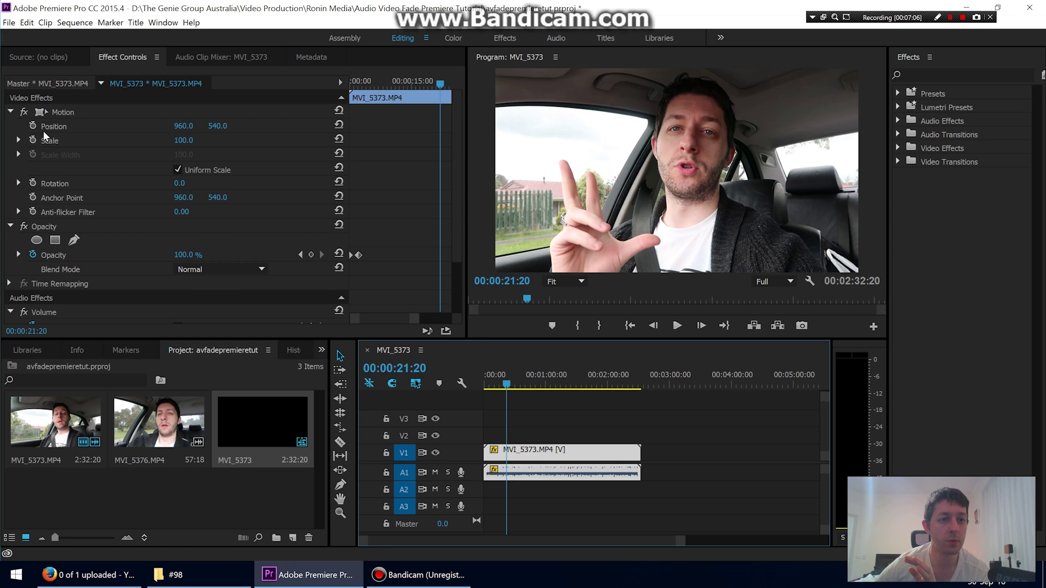
pyautogui.click(33, 140)
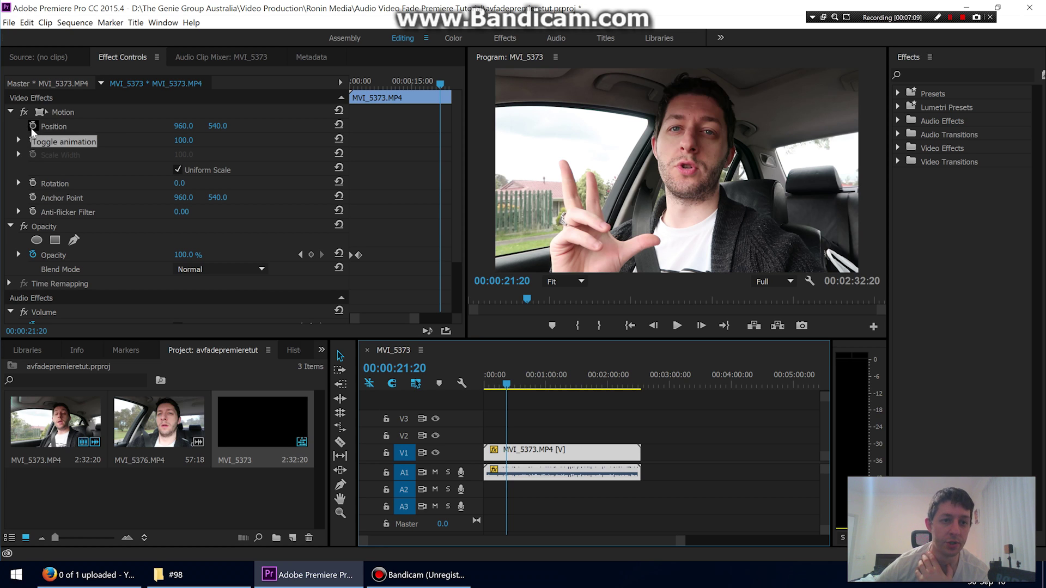
pyautogui.click(32, 126)
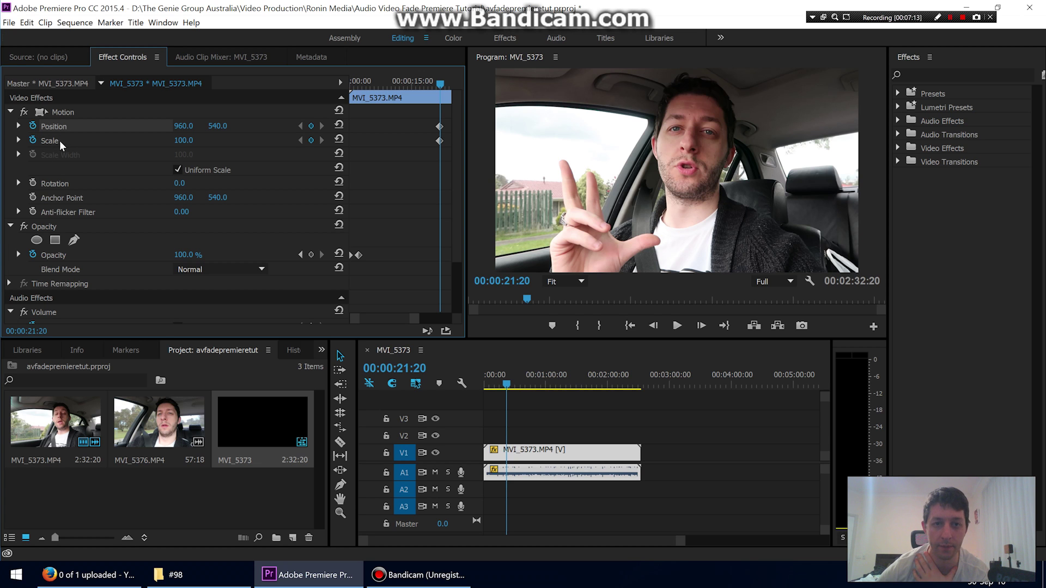
# - Set Scale to 190 then 210, drag the frame down in the Program monitor, and preview
pyautogui.moveTo(442, 84); pyautogui.dragTo(449, 86)
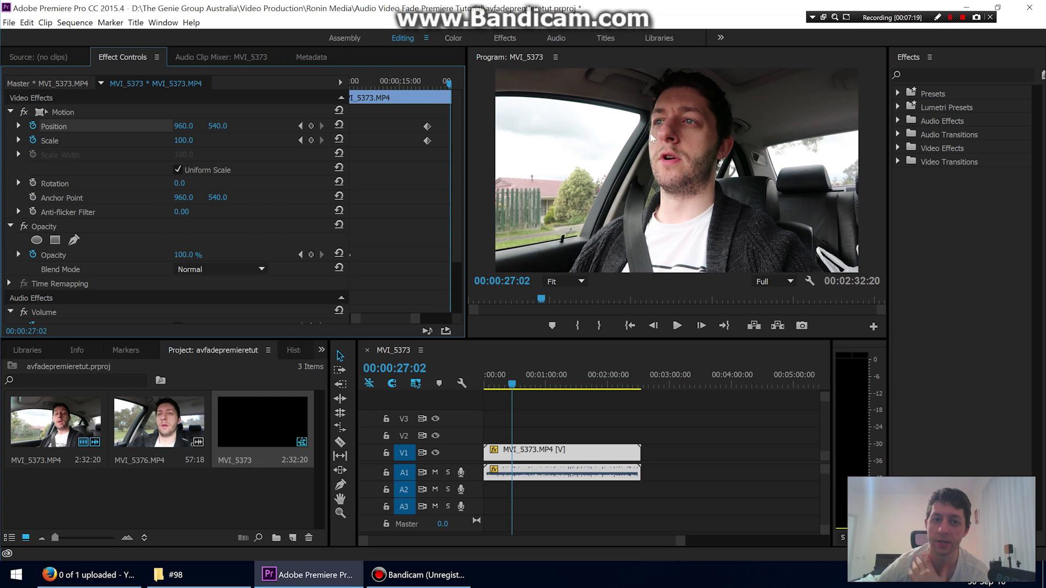
pyautogui.click(184, 140)
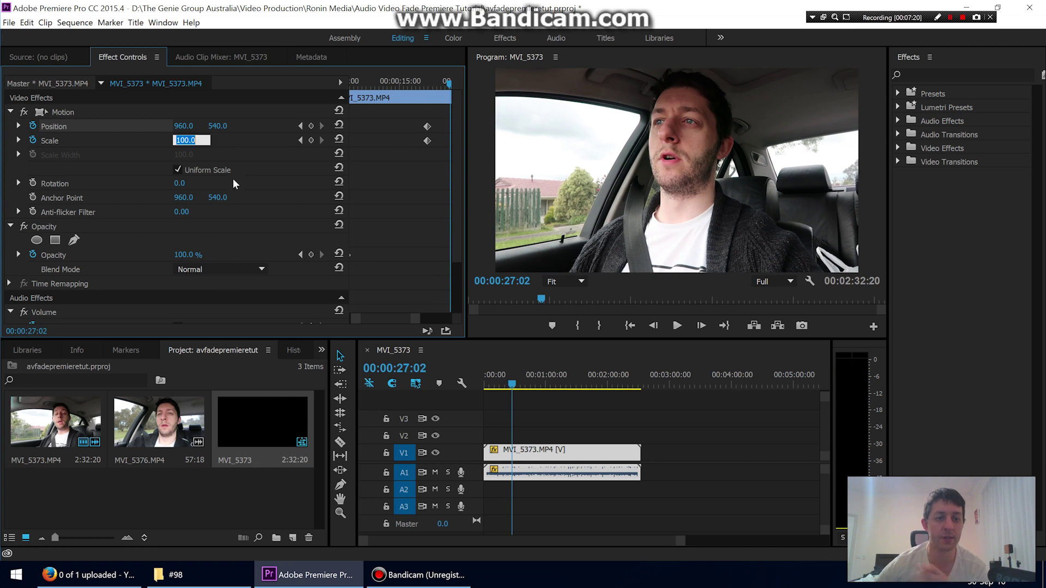
pyautogui.write('190')
pyautogui.press('Return')
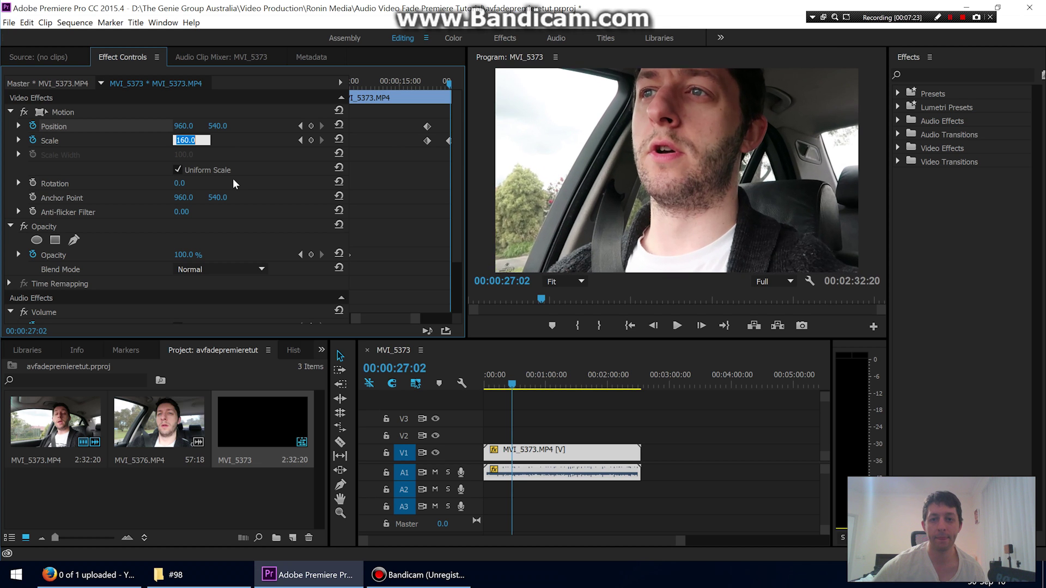
pyautogui.write('210')
pyautogui.press('Return')
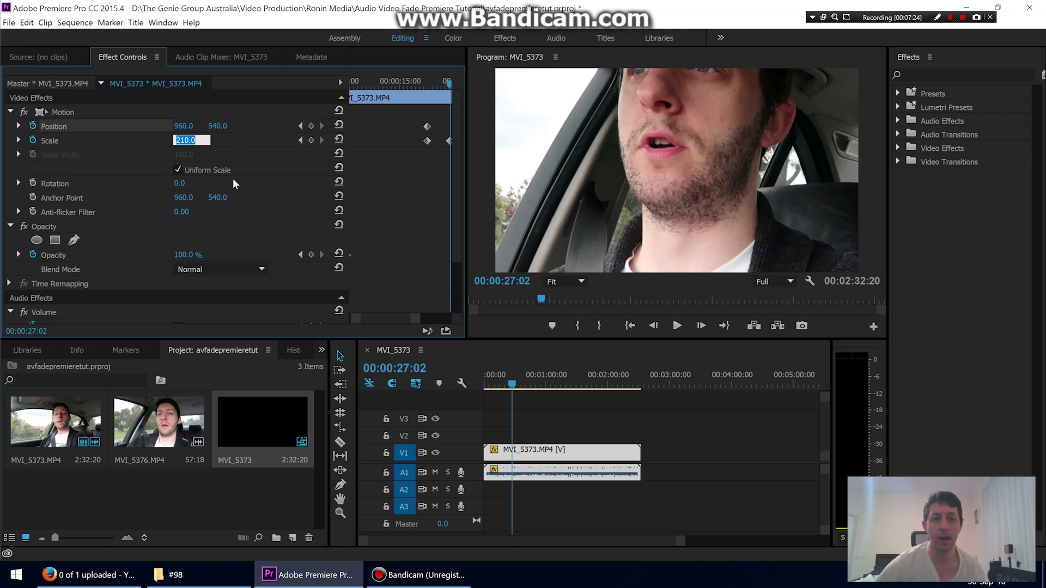
pyautogui.click(182, 120)
pyautogui.click(183, 115)
pyautogui.moveTo(658, 132); pyautogui.dragTo(656, 244)
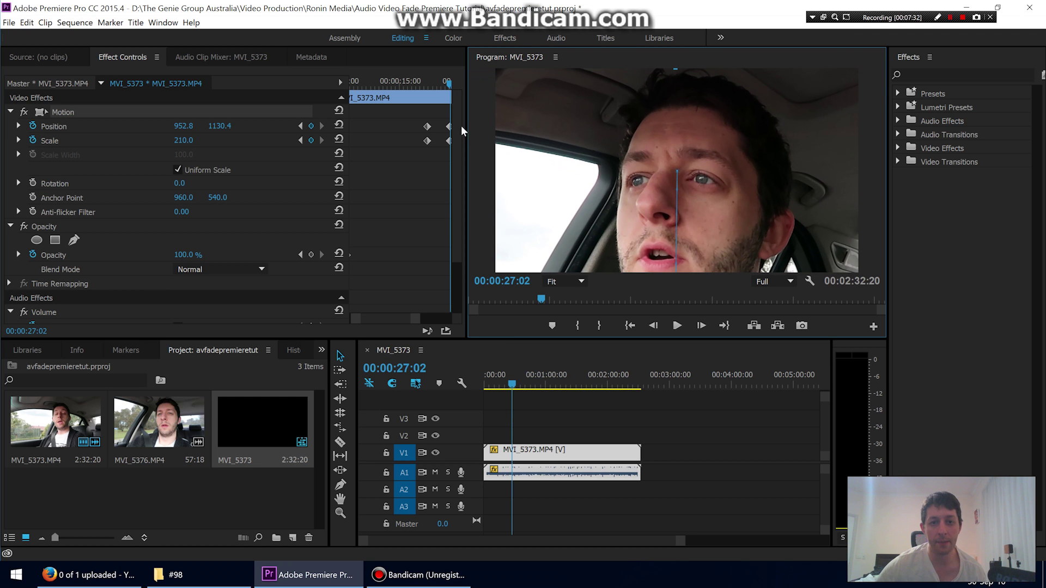
pyautogui.click(427, 80)
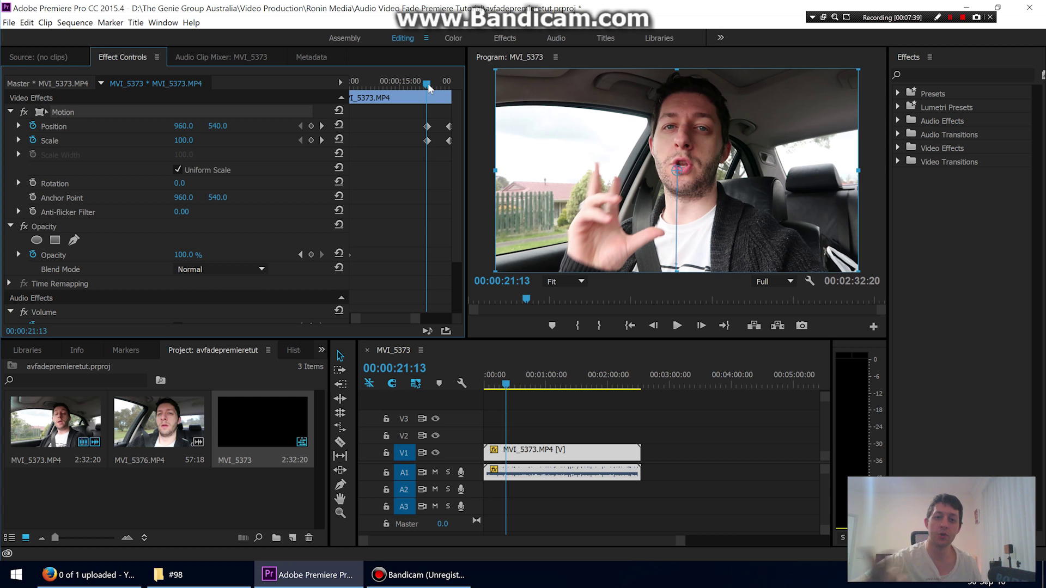
pyautogui.press('space')
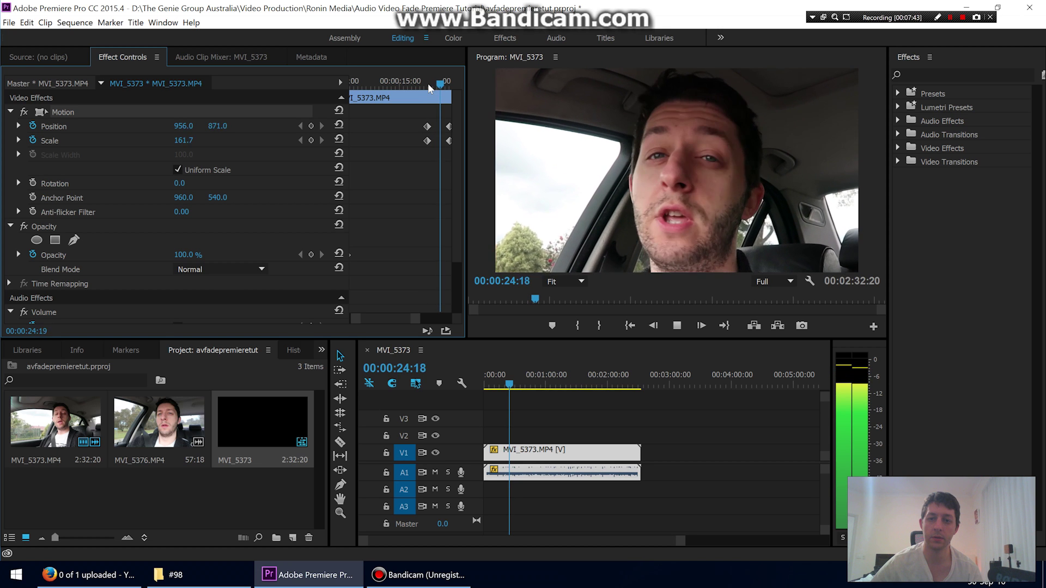
pyautogui.press('space')
# - Select and delete the Position and Scale keyframes to restore normal size and position
pyautogui.moveTo(419, 148); pyautogui.dragTo(463, 121)
pyautogui.press('Delete')
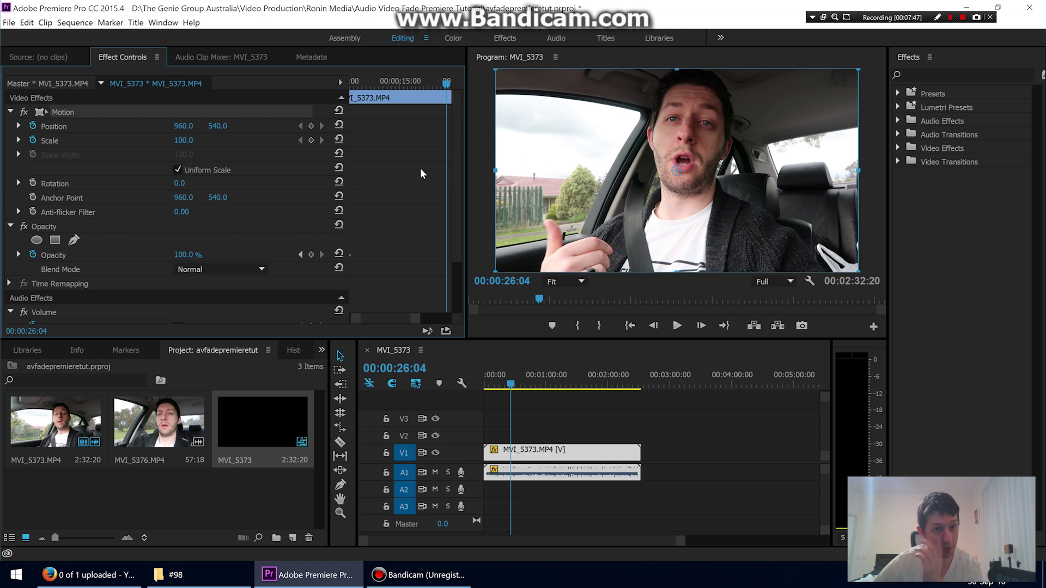
pyautogui.scroll(-3, 457, 169)
pyautogui.scroll(3, 456, 152)
pyautogui.scroll(-3, 452, 243)
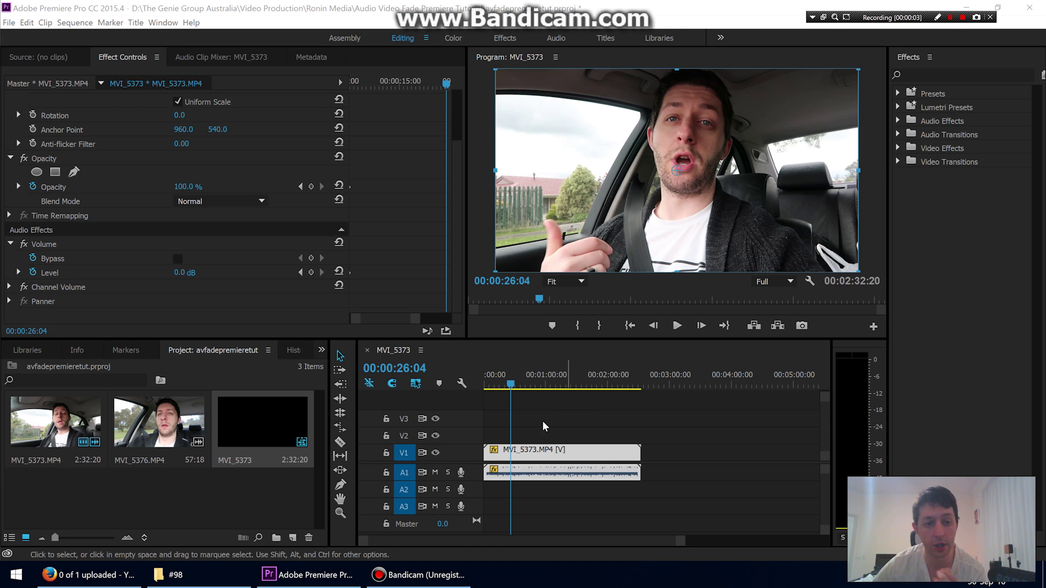
# - Place MVI_5376 right after MVI_5373, then expand Video Transitions > Dissolve in Effects
pyautogui.doubleClick(158, 422)
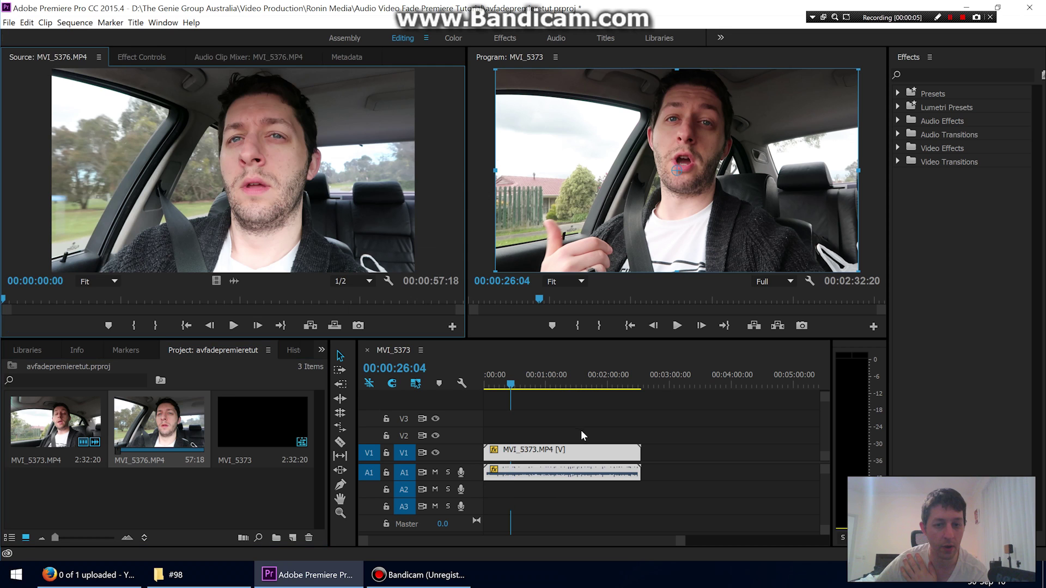
pyautogui.moveTo(169, 420); pyautogui.dragTo(647, 451)
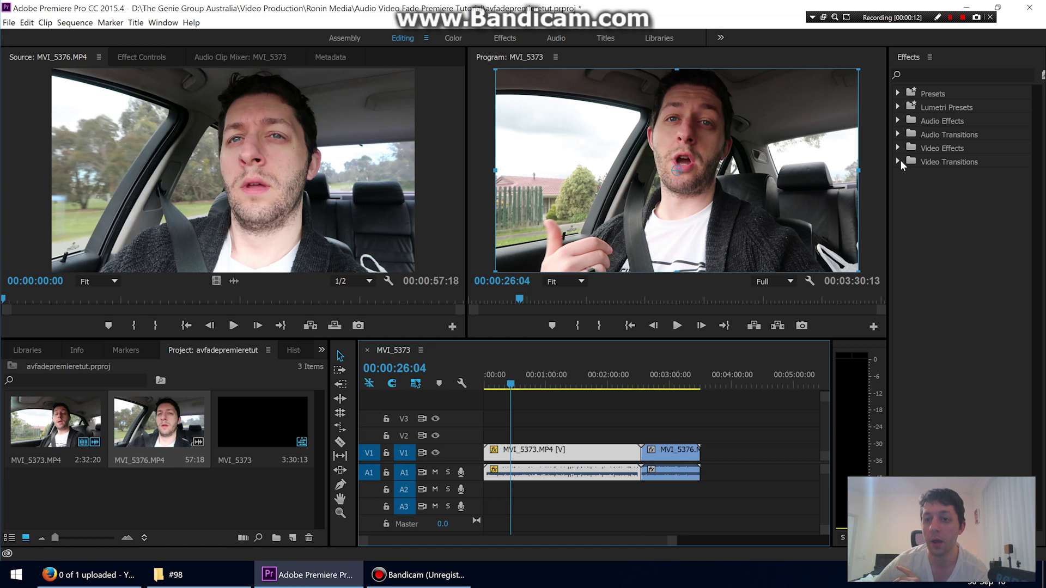
pyautogui.click(899, 161)
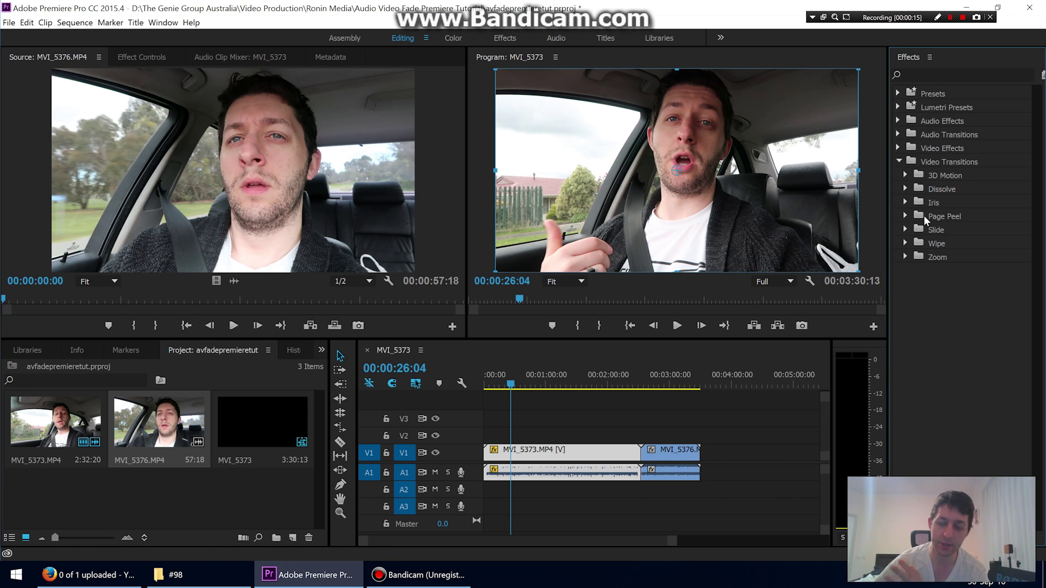
pyautogui.click(905, 189)
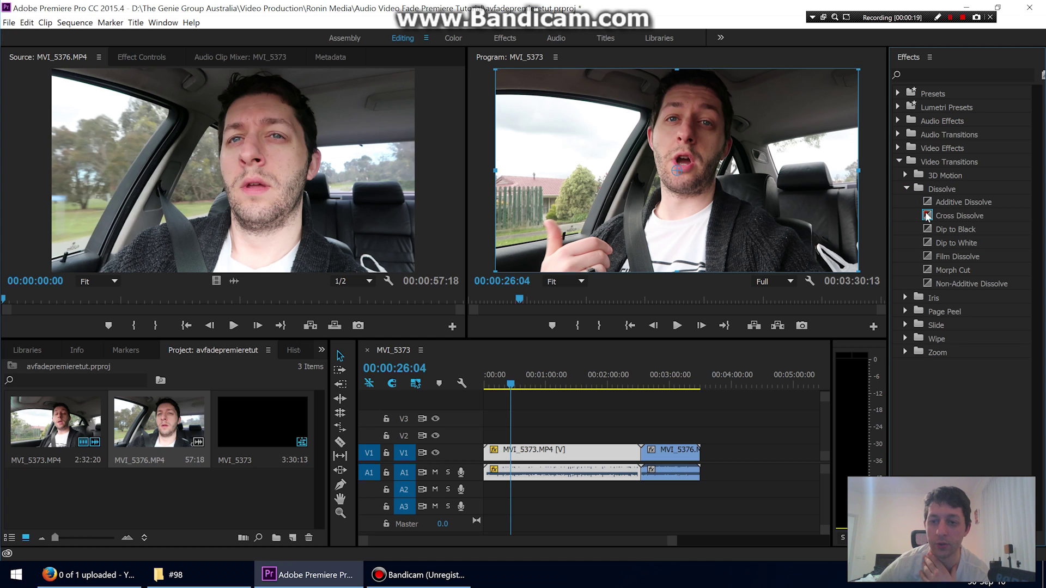
# - Drag Cross Dissolve onto the V1 cut between MVI_5373.MP4 and MVI_5376.MP4
pyautogui.click(943, 215)
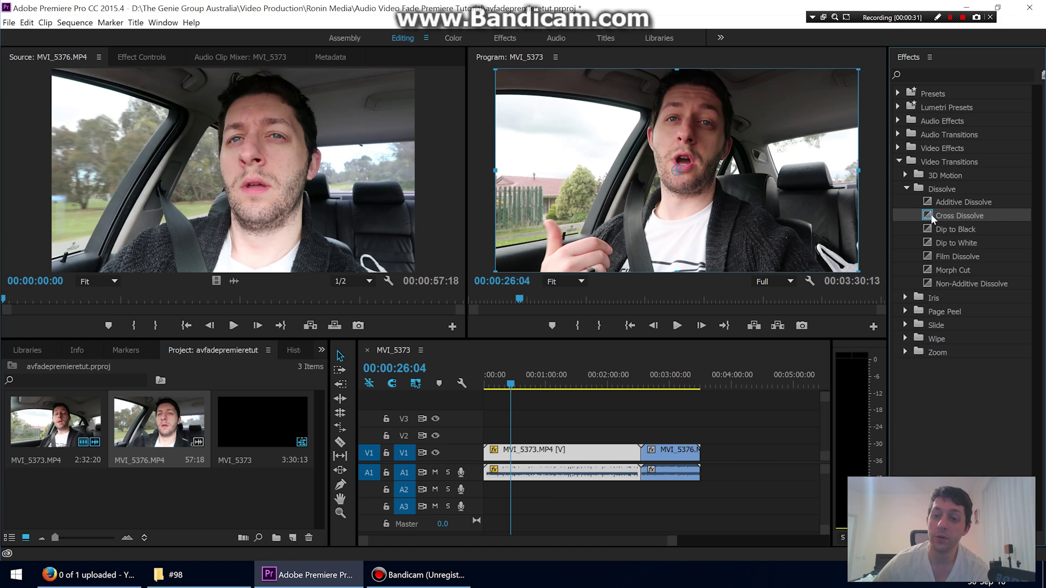
pyautogui.moveTo(927, 220); pyautogui.dragTo(641, 457)
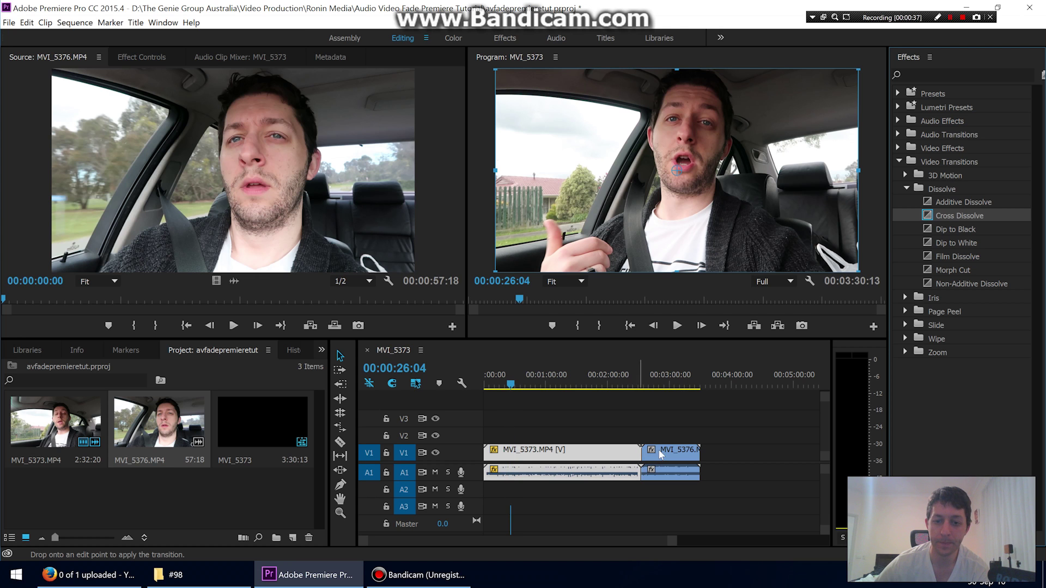
# - Trim the clips at the MVI_5373/MVI_5376 edit point near 00:02:32:12
pyautogui.click(642, 387)
pyautogui.moveTo(674, 541); pyautogui.dragTo(614, 545)
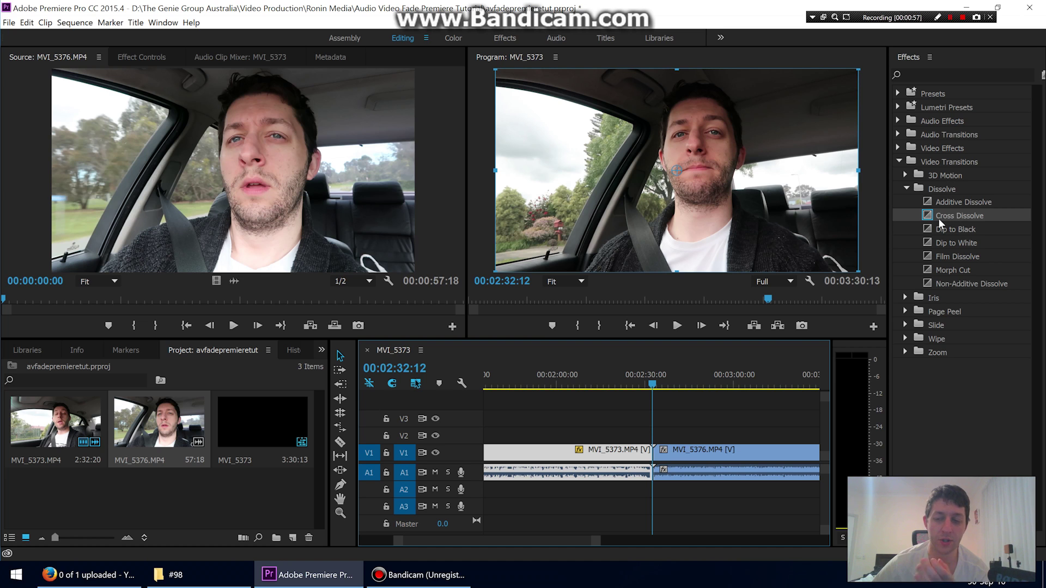
pyautogui.click(634, 386)
pyautogui.moveTo(640, 452); pyautogui.dragTo(687, 456)
# - Apply Cross Dissolve to the trimmed edit point and lengthen it to 00:00:04:16
pyautogui.moveTo(932, 219); pyautogui.dragTo(641, 456)
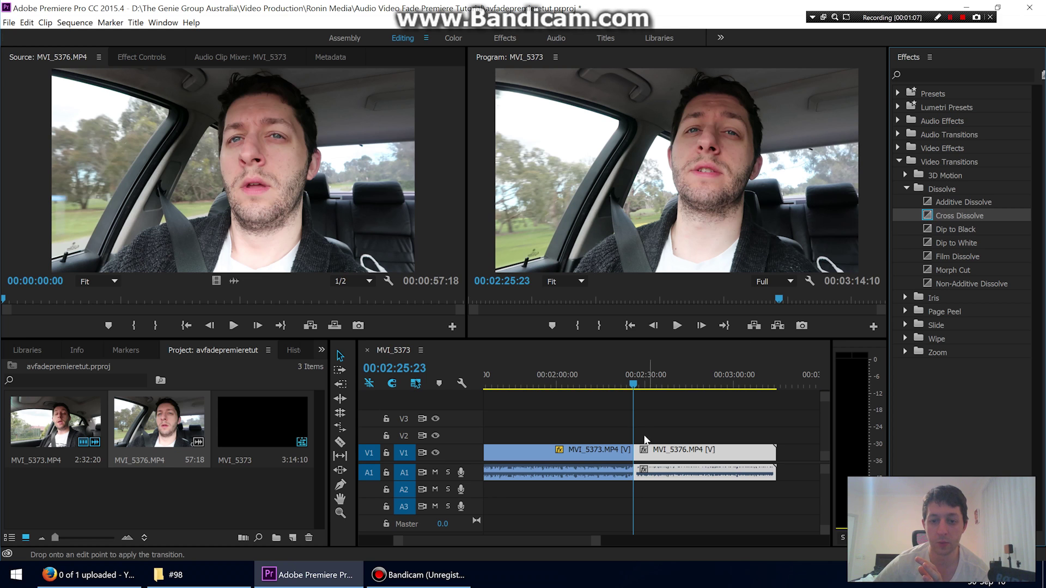
pyautogui.moveTo(608, 504); pyautogui.dragTo(633, 452)
pyautogui.moveTo(600, 541); pyautogui.dragTo(536, 546)
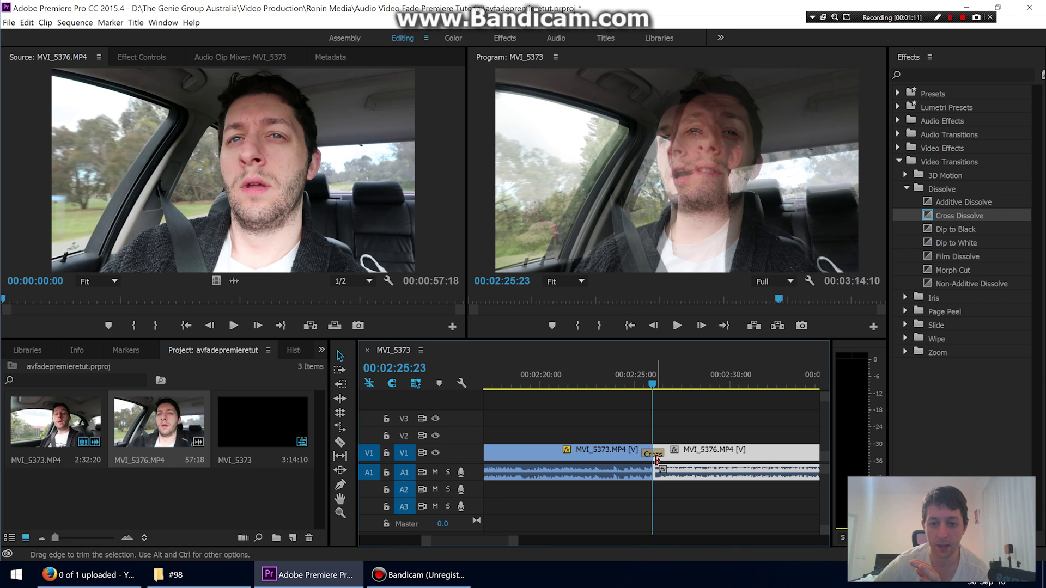
pyautogui.click(655, 454)
pyautogui.moveTo(681, 454); pyautogui.dragTo(693, 453)
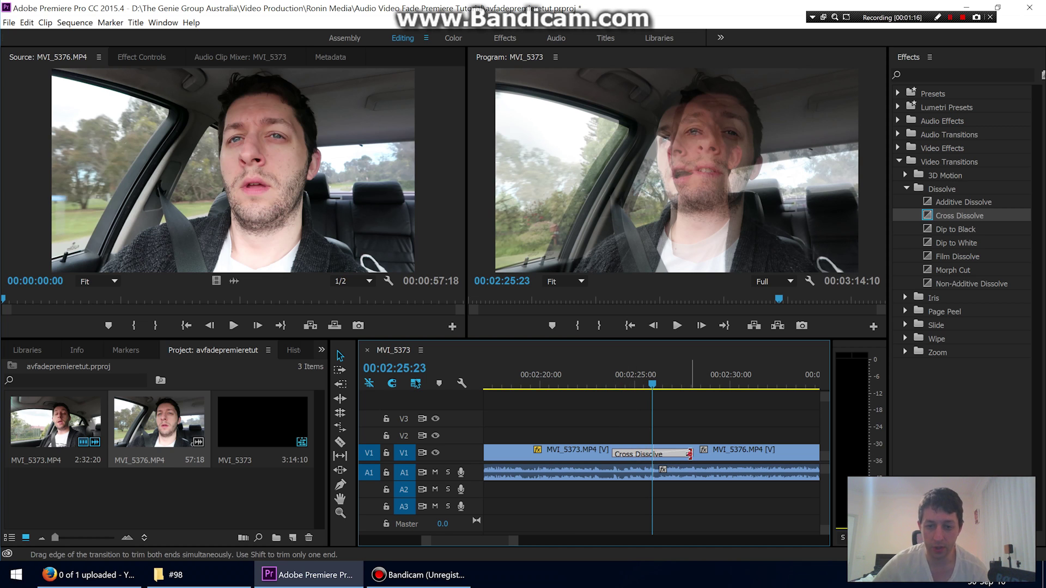
pyautogui.moveTo(689, 454); pyautogui.dragTo(692, 454)
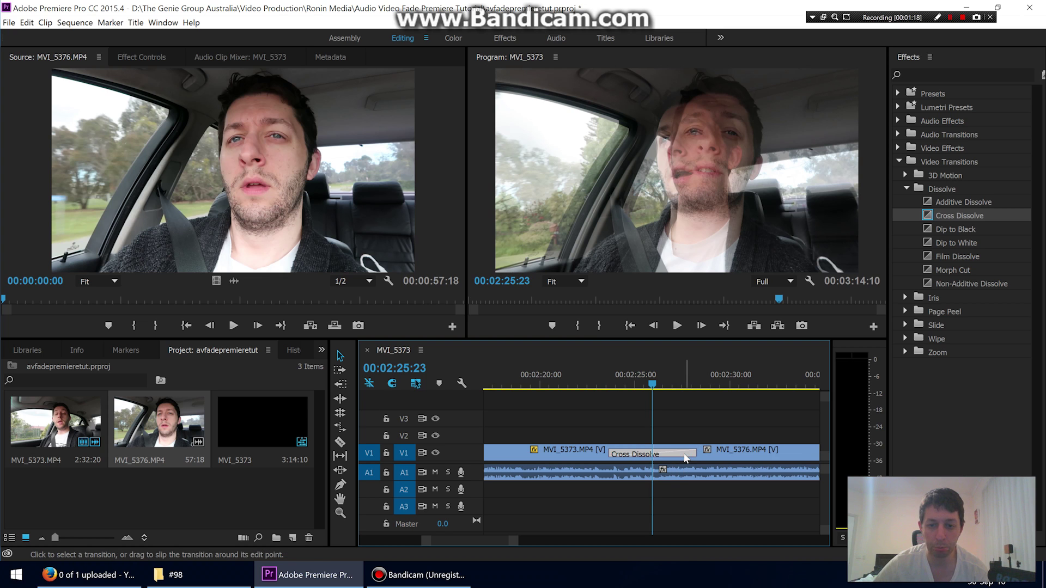
# - Keep the dissolve's alignment at Center at Cut and play it back
pyautogui.click(159, 57)
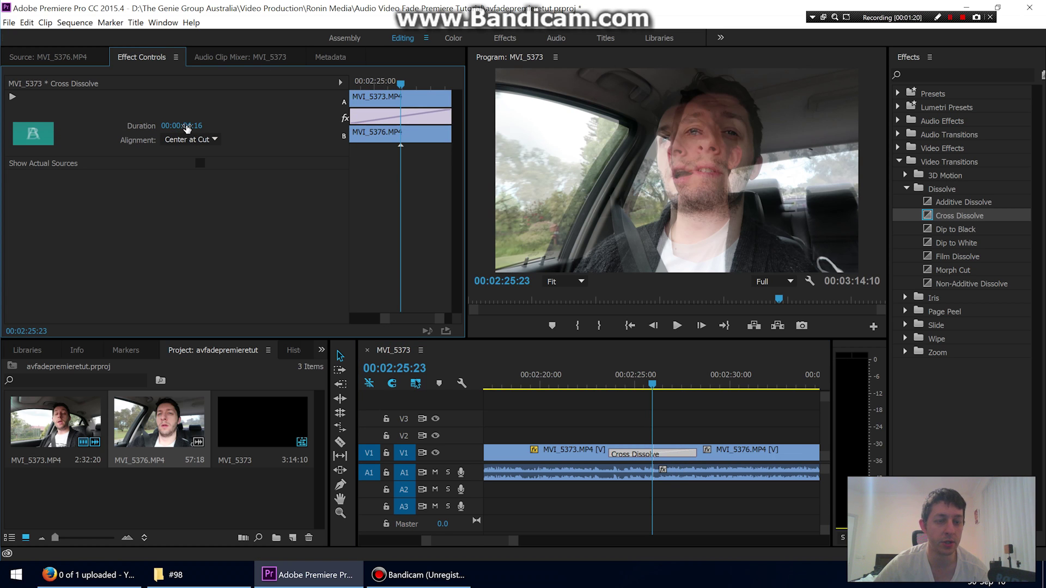
pyautogui.click(189, 139)
pyautogui.click(244, 108)
pyautogui.click(607, 387)
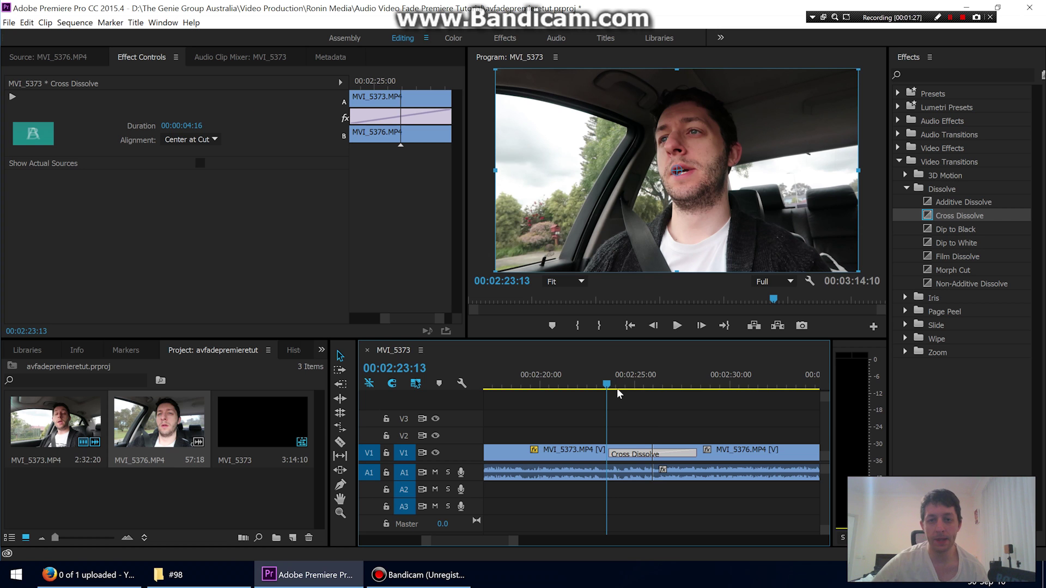
pyautogui.press('space')
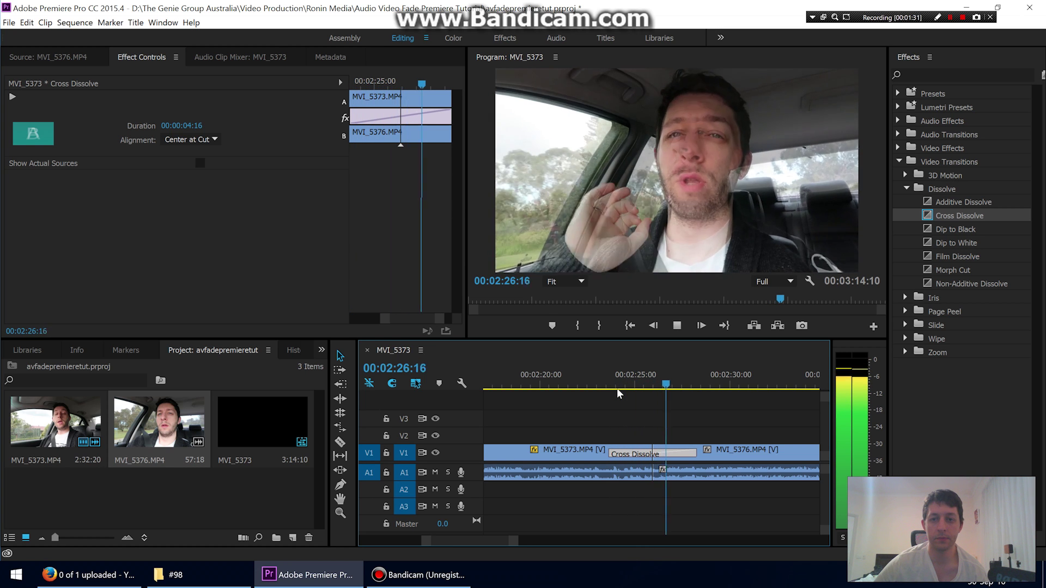
pyautogui.press('space')
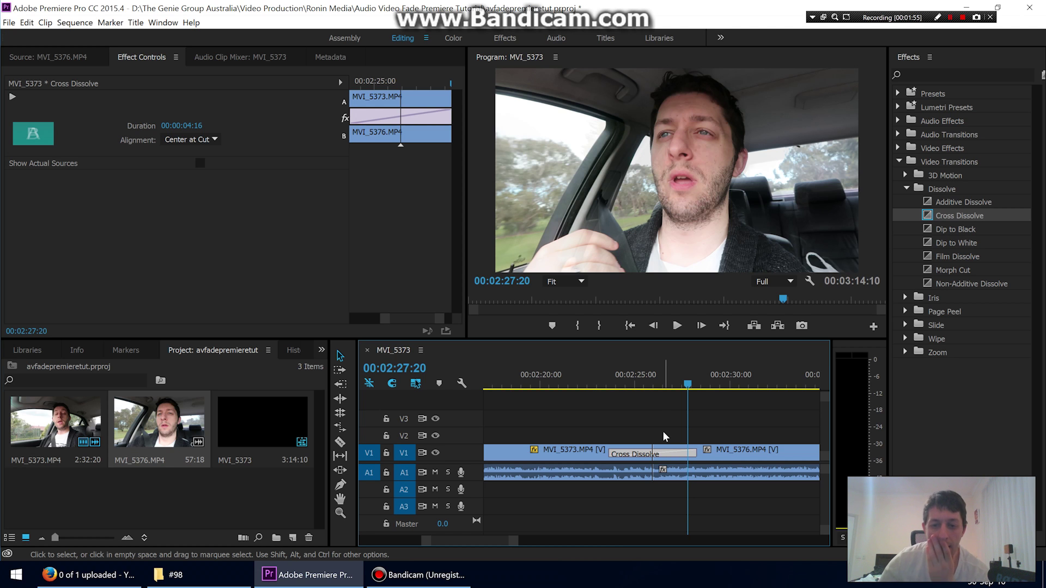
pyautogui.click(648, 398)
# - Undo the transition and trim to restore the untrimmed clips
pyautogui.click(638, 379)
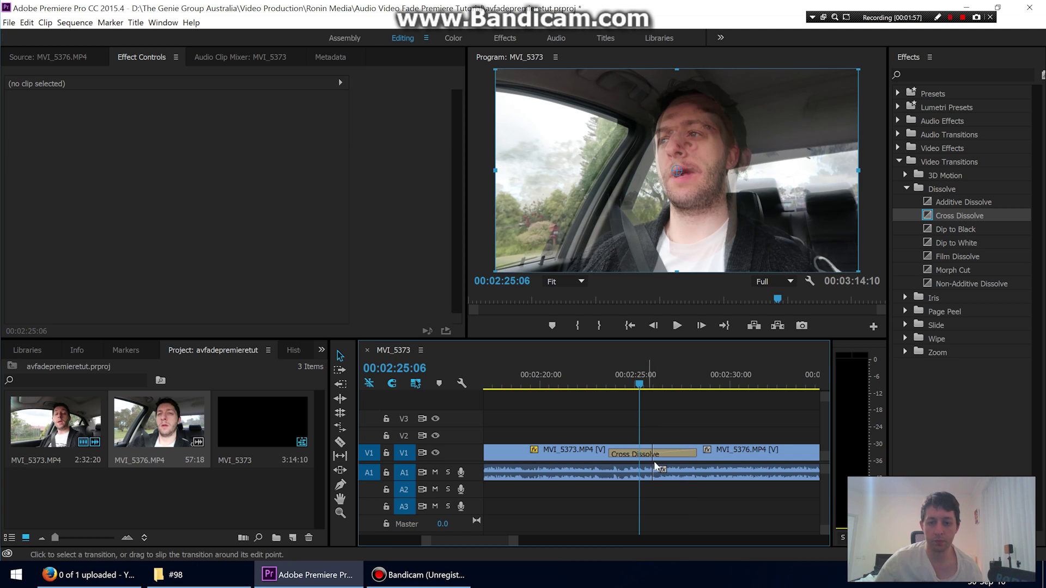
pyautogui.hotkey('ctrl', 'z')
pyautogui.hotkey('ctrl', 'z')
pyautogui.hotkey('ctrl', 'z')
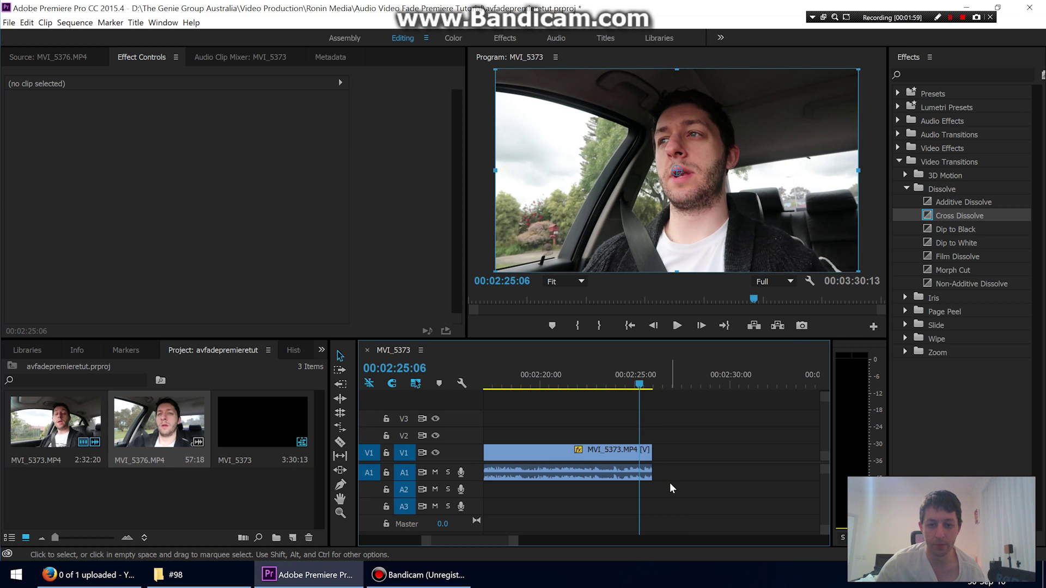
pyautogui.hotkey('ctrl', 'shift', 'z')
pyautogui.hotkey('ctrl', 'shift', 'z')
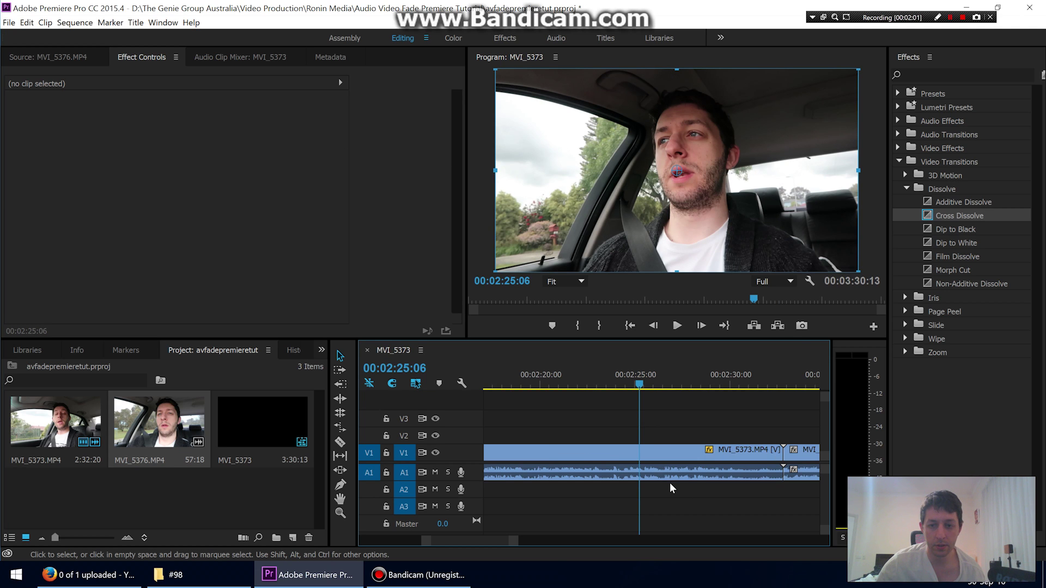
# - Put Cross Dissolve on the original cut, accepting the repeated-frames warning
pyautogui.click(777, 379)
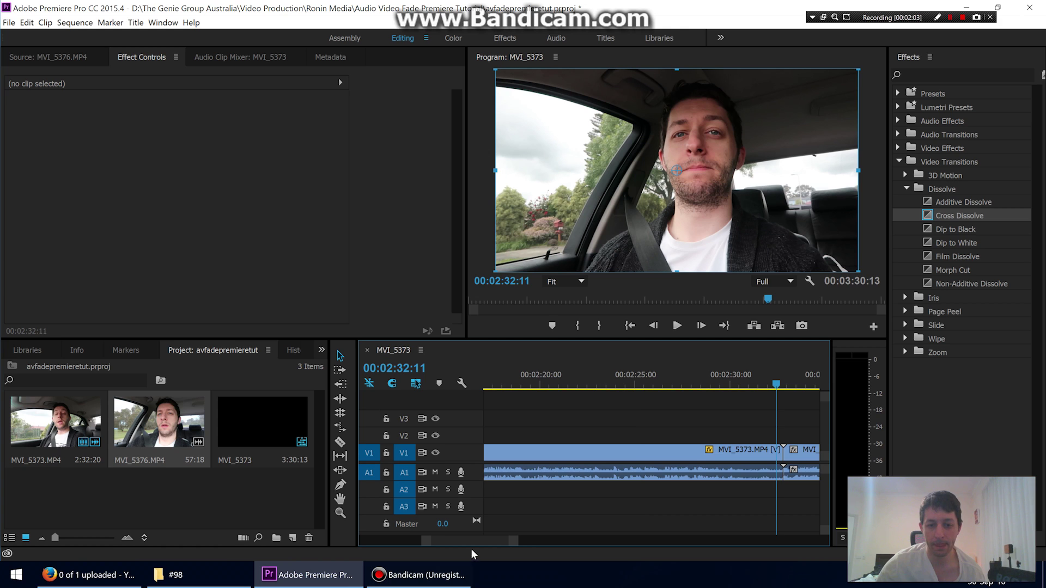
pyautogui.hscroll(4, 477, 542)
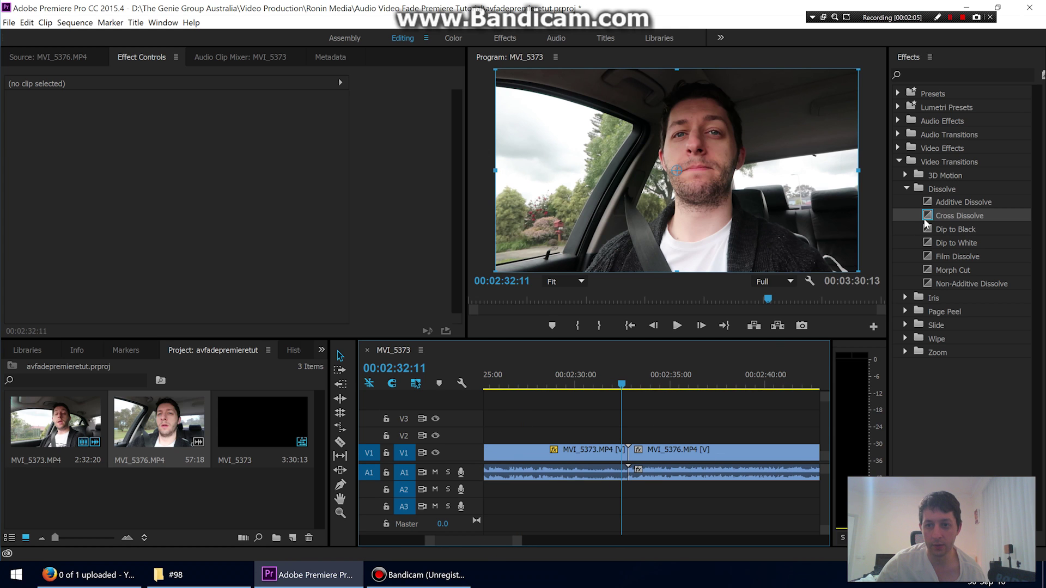
pyautogui.moveTo(926, 222); pyautogui.dragTo(637, 460)
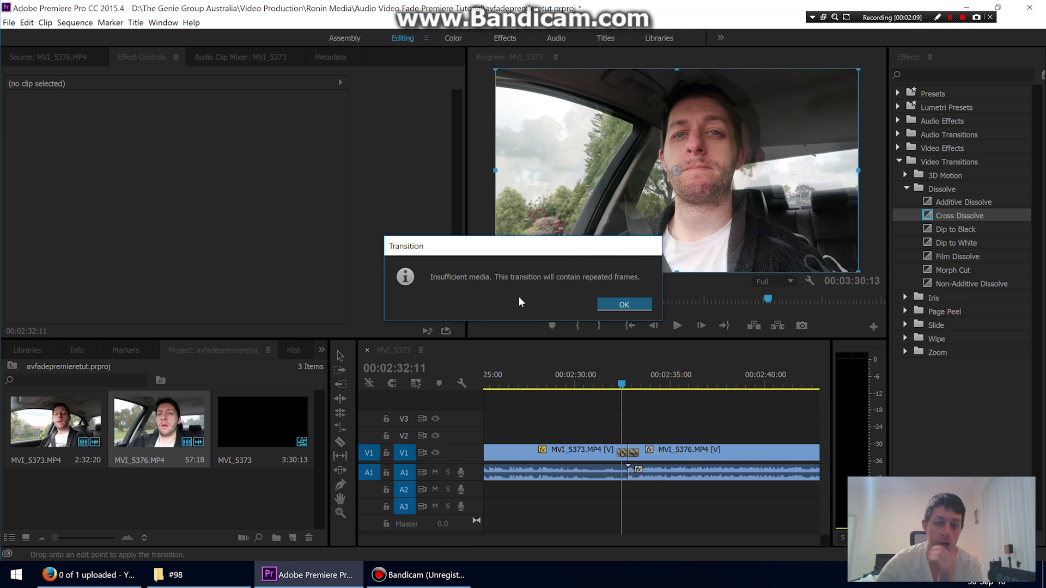
pyautogui.click(615, 308)
pyautogui.moveTo(619, 388); pyautogui.dragTo(619, 387)
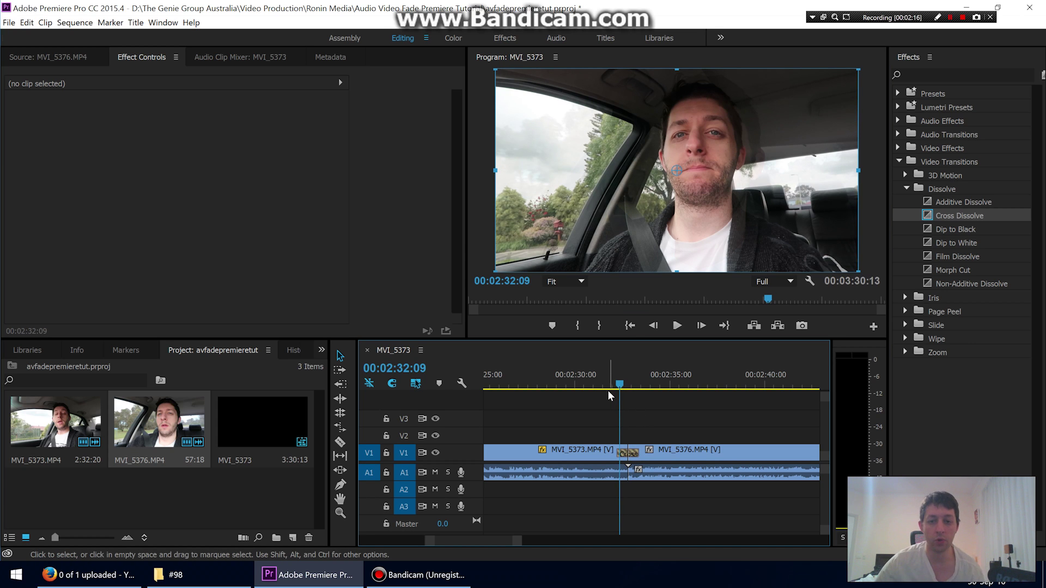
pyautogui.click(614, 388)
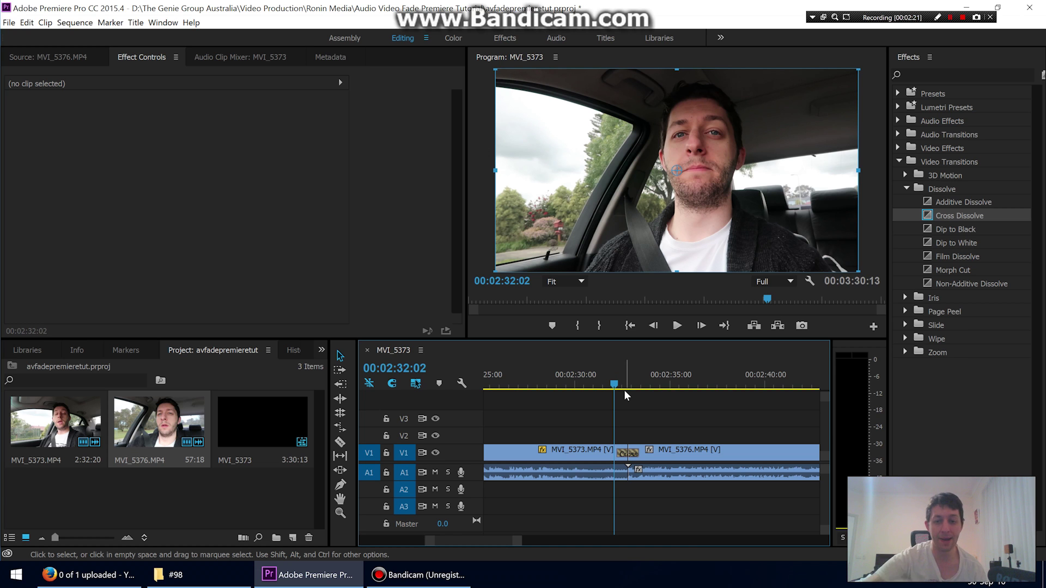
# - Preview the Cross Dissolve twice, then zoom the timeline in on the MVI_5373/MVI_5376 cut
pyautogui.press('space')
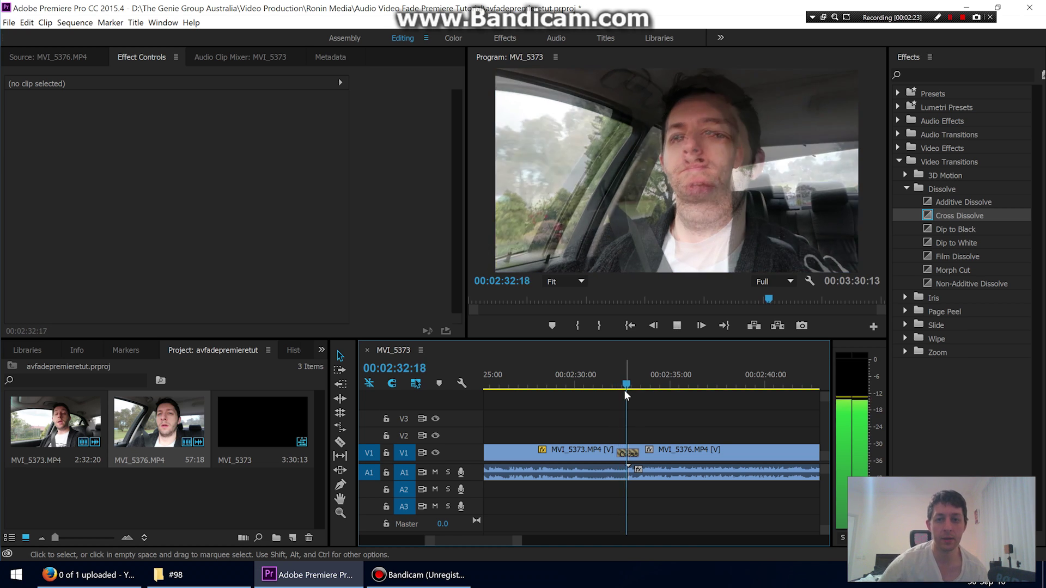
pyautogui.moveTo(626, 388); pyautogui.dragTo(618, 385)
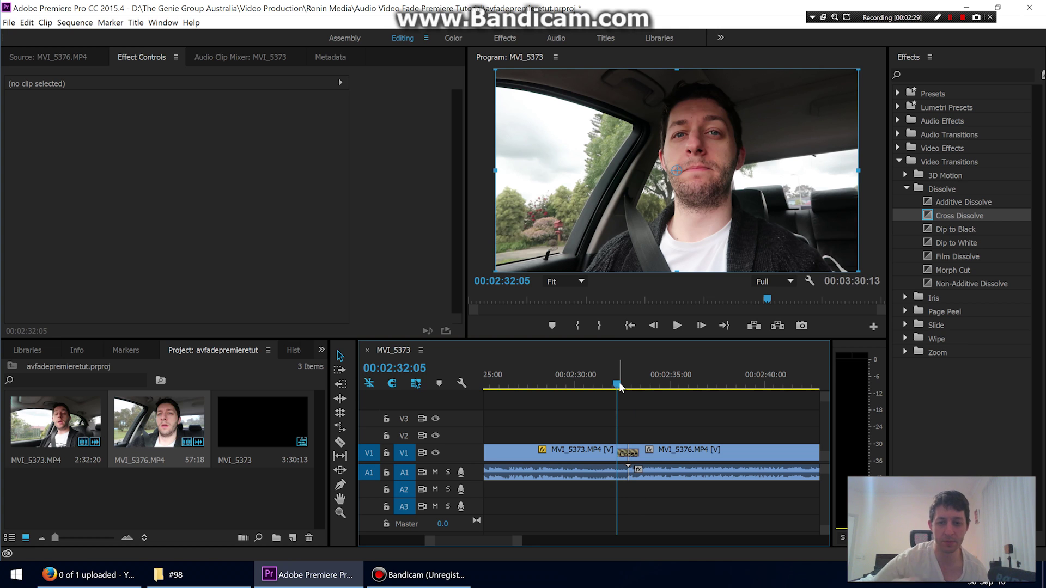
pyautogui.press('space')
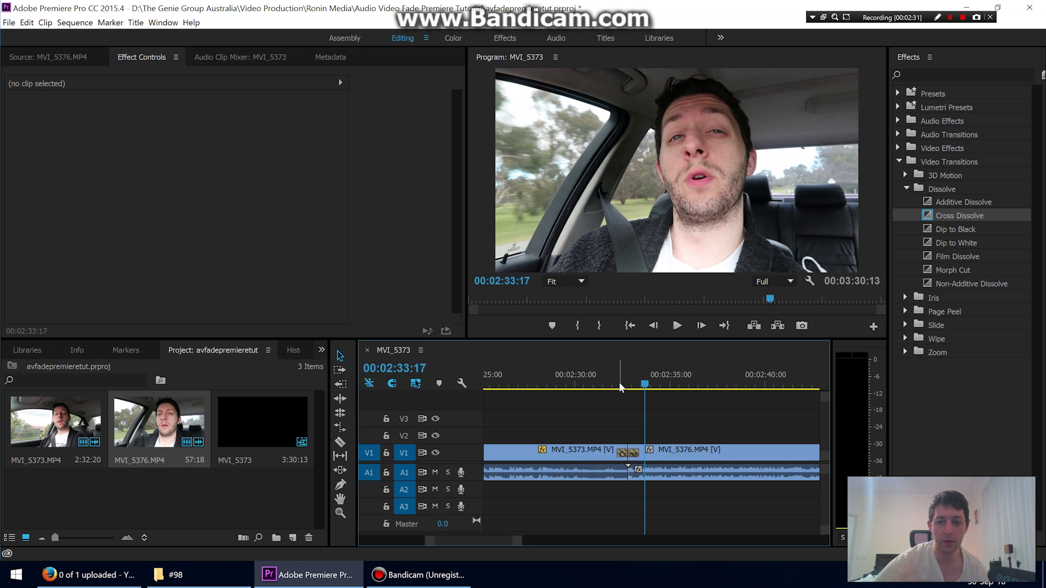
pyautogui.click(627, 453)
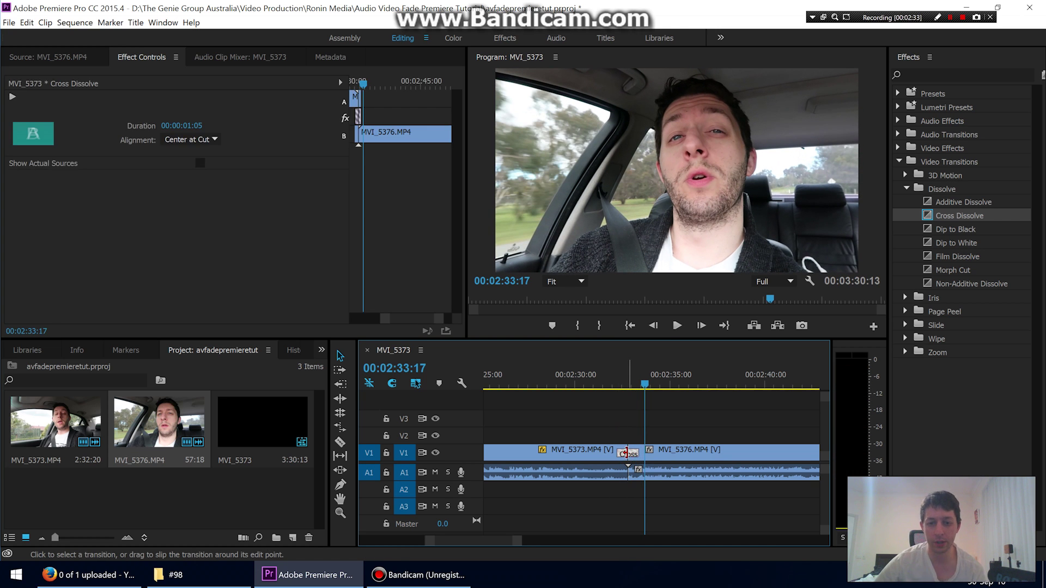
pyautogui.click(626, 399)
pyautogui.moveTo(511, 544); pyautogui.dragTo(483, 542)
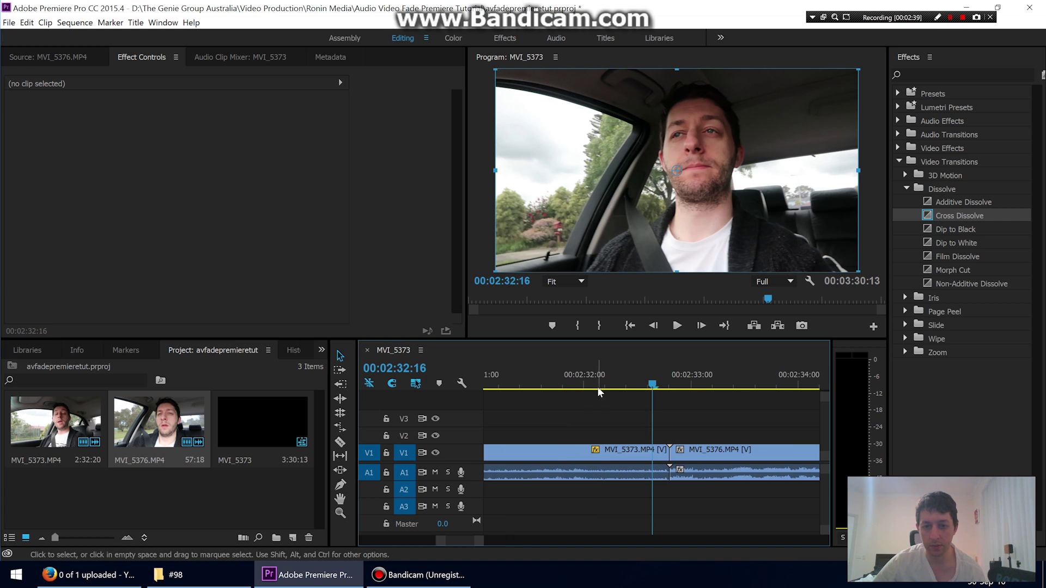
# - Trim the end of MVI_5373 back to the playhead
pyautogui.click(582, 378)
pyautogui.click(640, 381)
pyautogui.moveTo(599, 387)
pyautogui.mouseDown()
pyautogui.moveTo(577, 380)
pyautogui.moveTo(600, 387)
pyautogui.mouseUp()
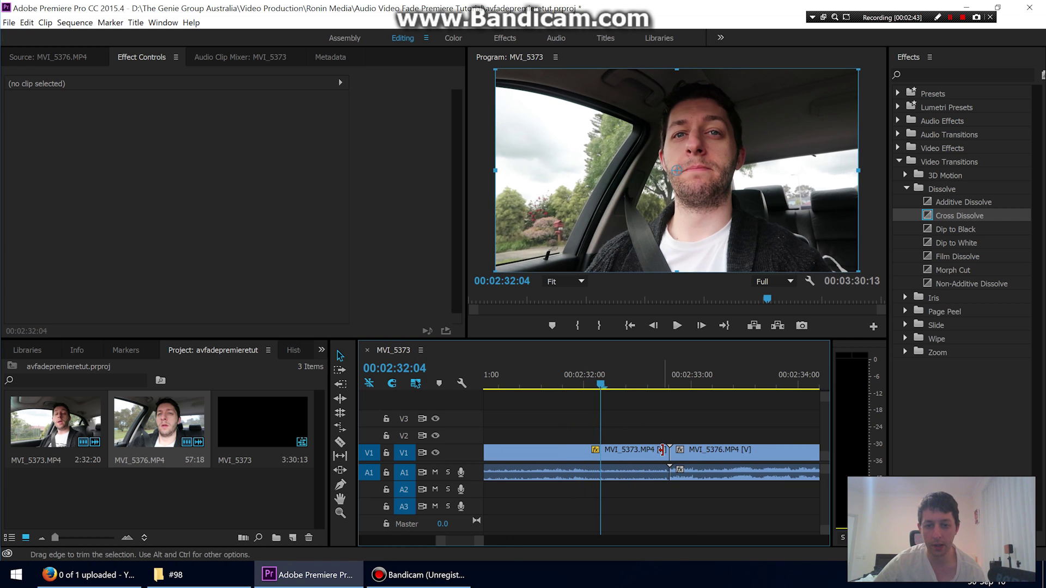
pyautogui.moveTo(662, 450); pyautogui.dragTo(600, 451)
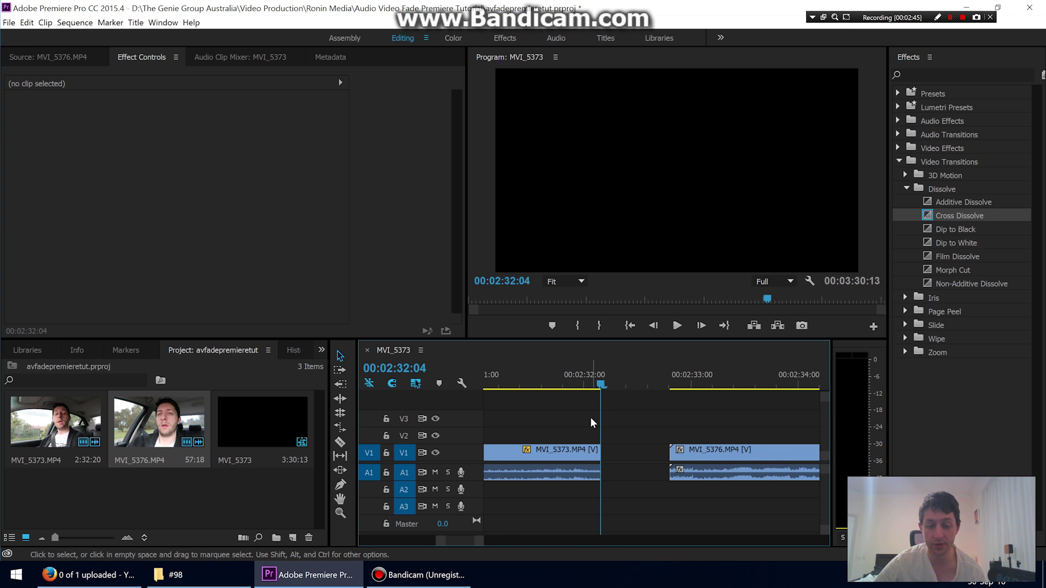
# - Trim MVI_5376's start, slide it against MVI_5373, and add a Cross Dissolve on the cut
pyautogui.click(673, 385)
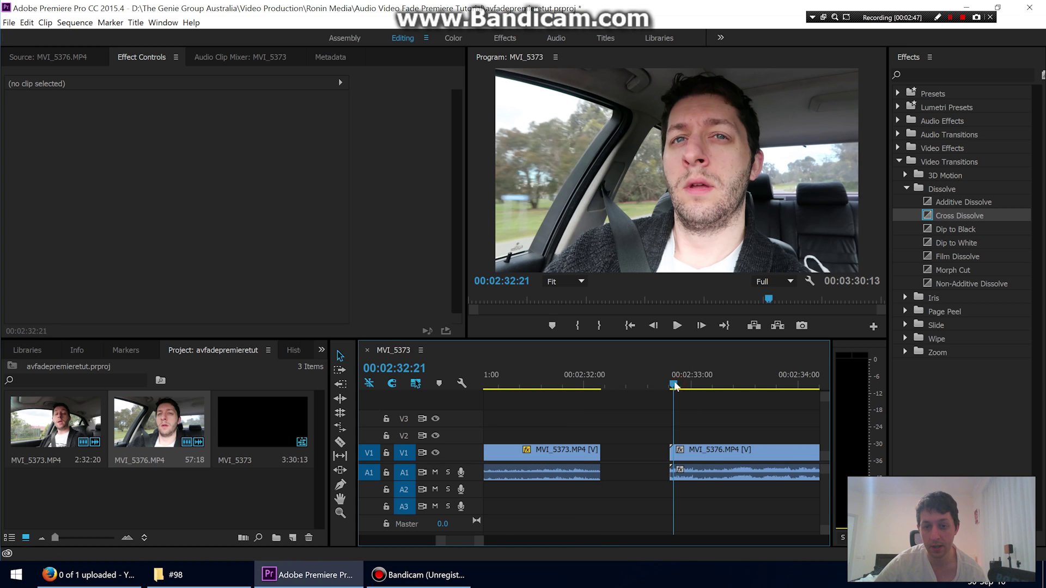
pyautogui.moveTo(674, 385); pyautogui.dragTo(720, 388)
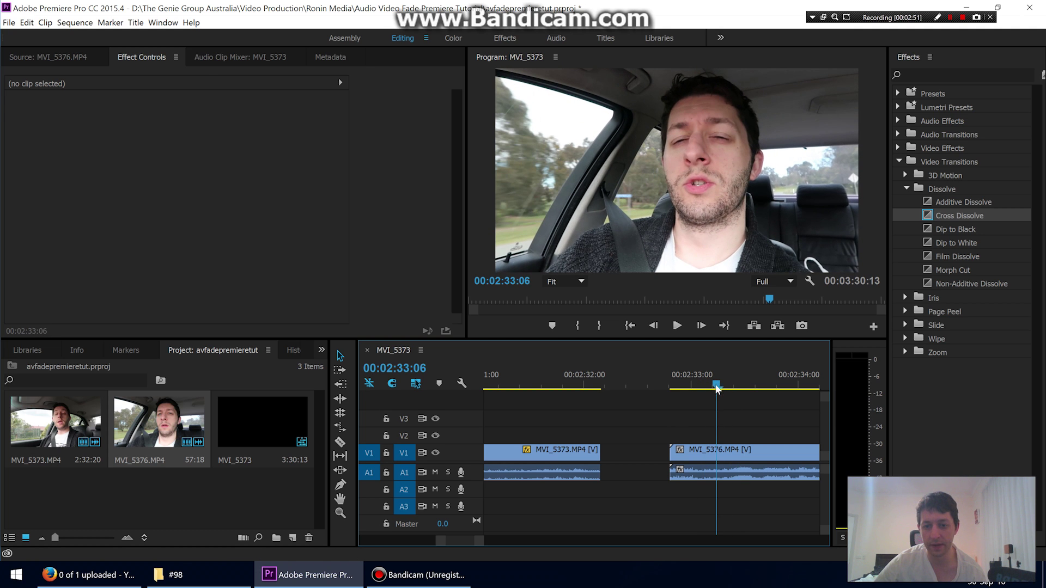
pyautogui.click(681, 451)
pyautogui.moveTo(671, 452)
pyautogui.mouseDown()
pyautogui.moveTo(747, 456)
pyautogui.moveTo(675, 455)
pyautogui.mouseUp()
pyautogui.moveTo(650, 455); pyautogui.dragTo(628, 455)
pyautogui.moveTo(940, 219); pyautogui.dragTo(599, 456)
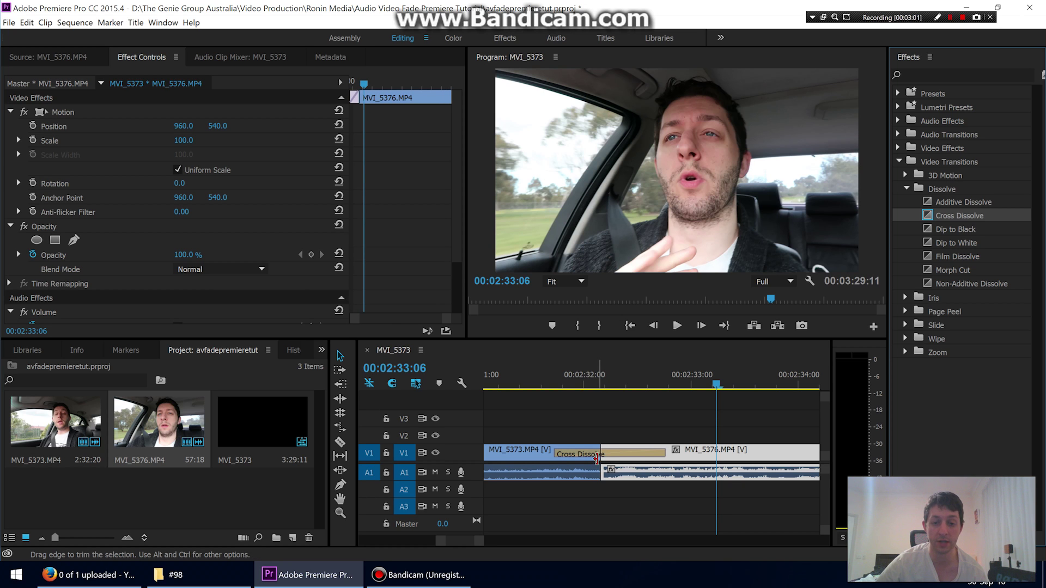
# - Preview the 00:00:01:01 Cross Dissolve, then try dragging its duration longer
pyautogui.click(593, 457)
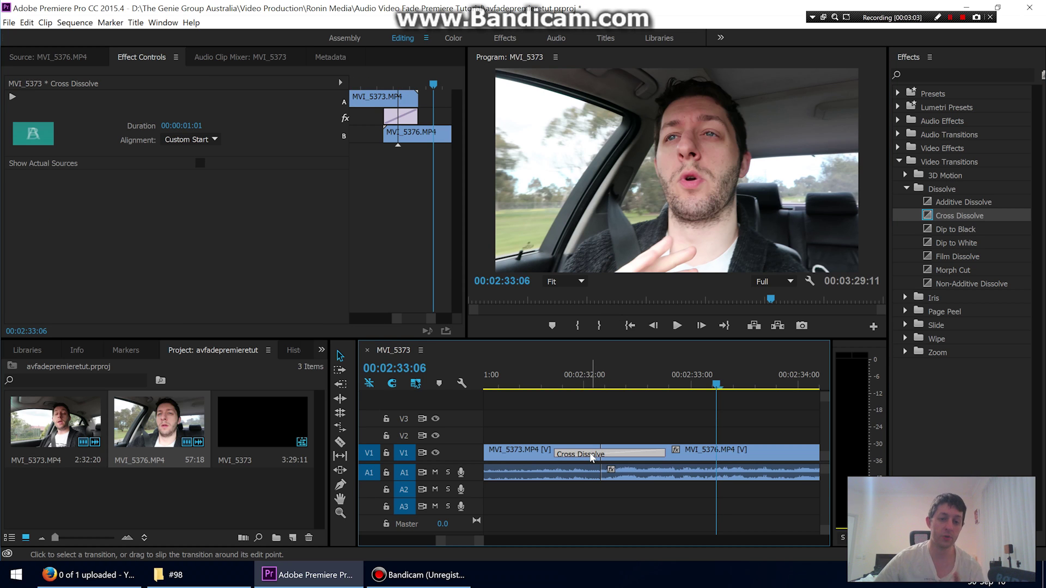
pyautogui.click(546, 382)
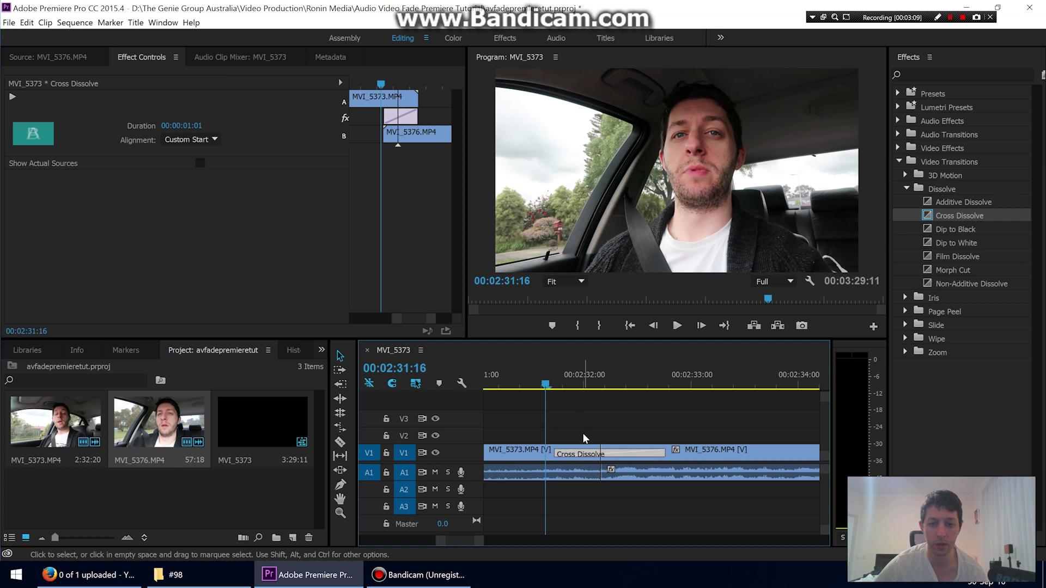
pyautogui.press('space')
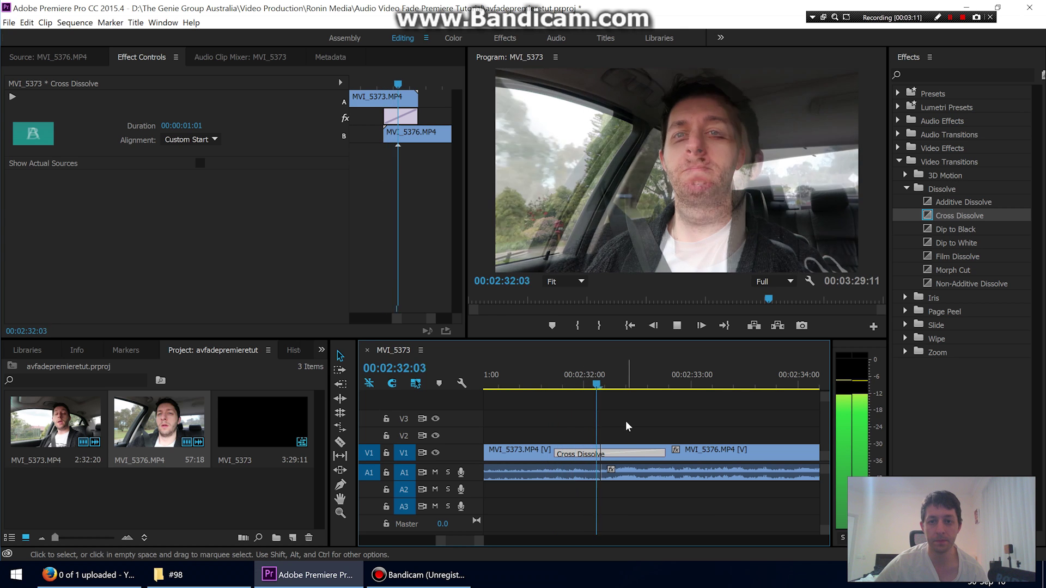
pyautogui.press('space')
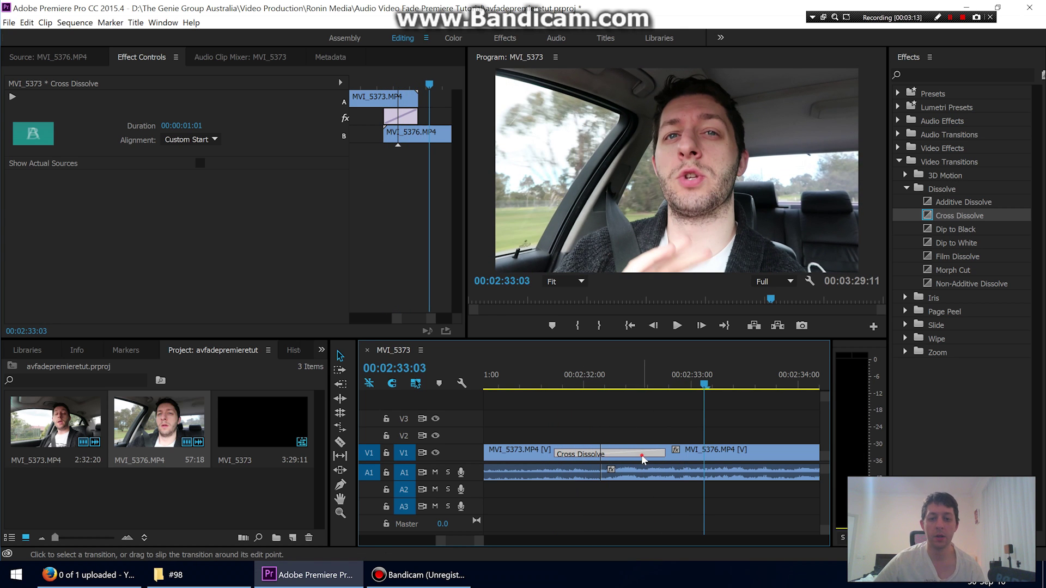
pyautogui.moveTo(662, 456); pyautogui.dragTo(708, 453)
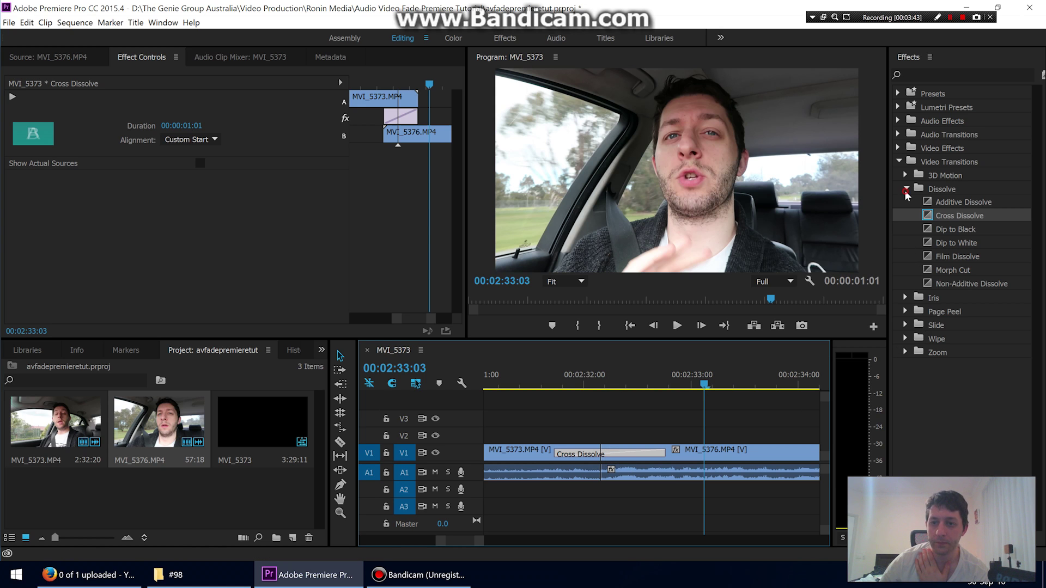
# - Apply the Constant Power audio crossfade to the A1 edit point
pyautogui.click(906, 189)
pyautogui.click(900, 162)
pyautogui.click(899, 135)
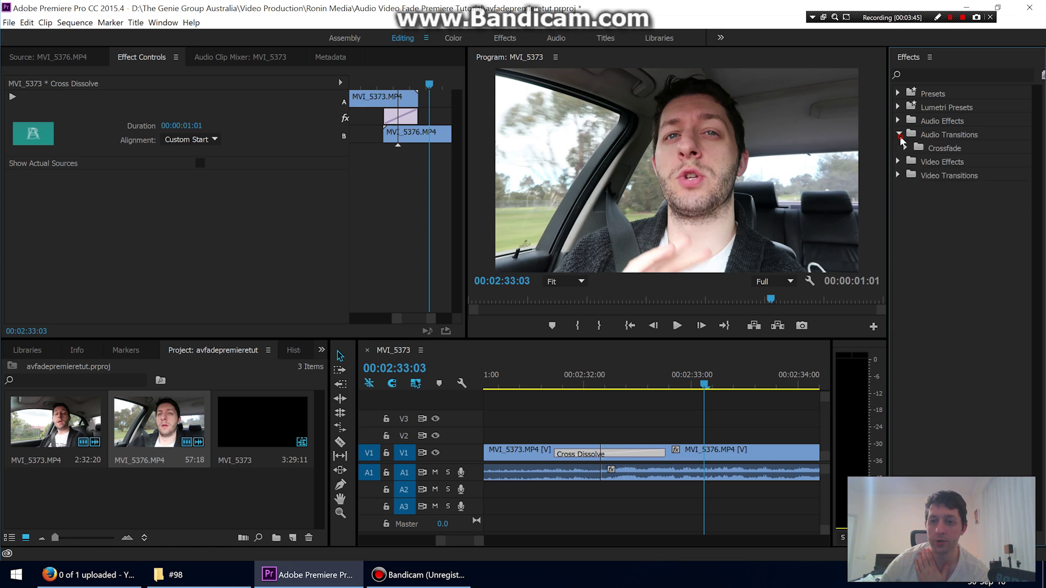
pyautogui.click(906, 148)
pyautogui.click(933, 176)
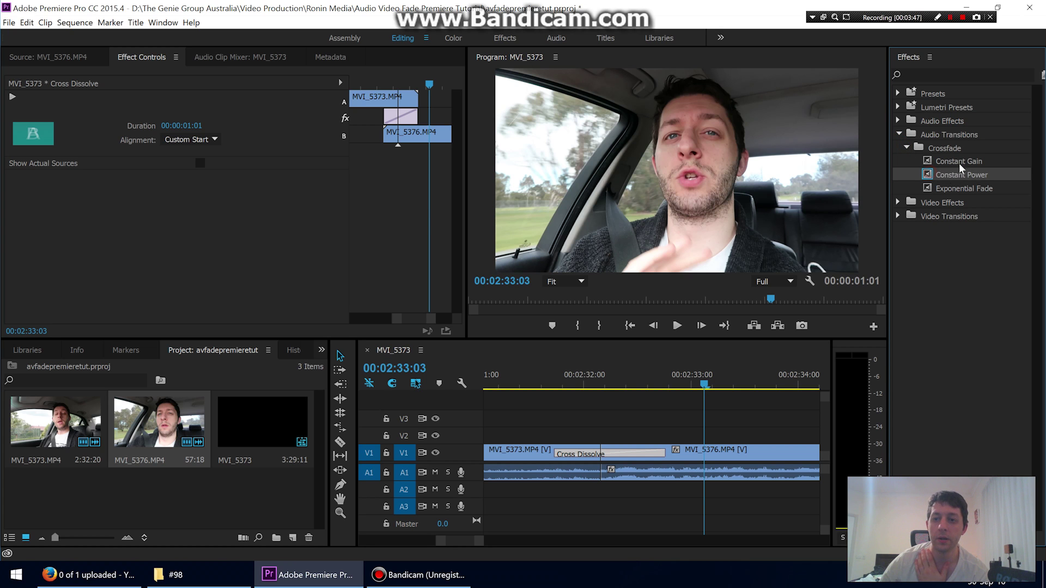
pyautogui.moveTo(932, 177); pyautogui.dragTo(602, 473)
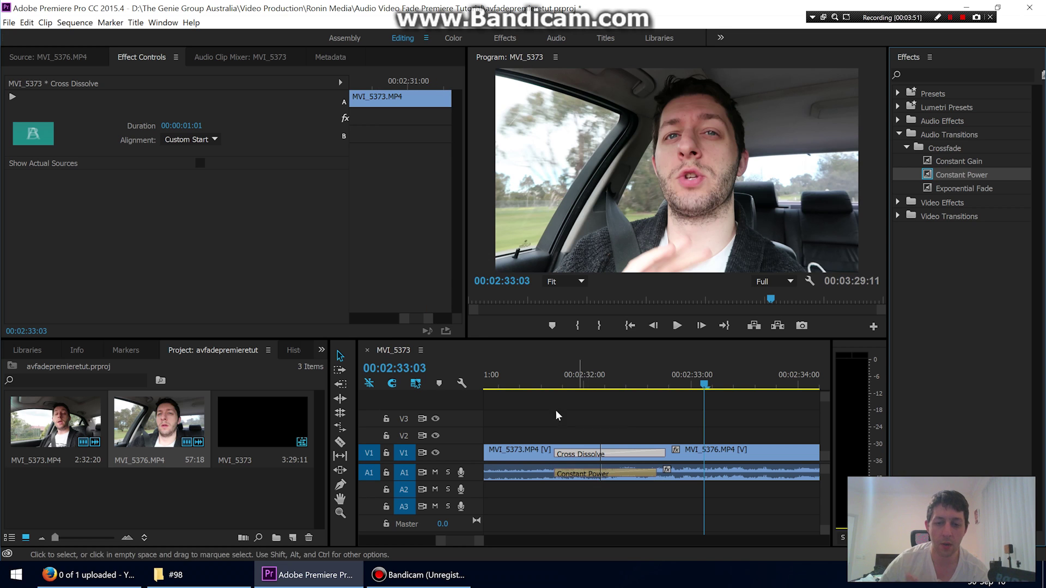
# - Play the 00:00:00:24 crossfade twice, then select MVI_5373 at the sequence start
pyautogui.click(542, 384)
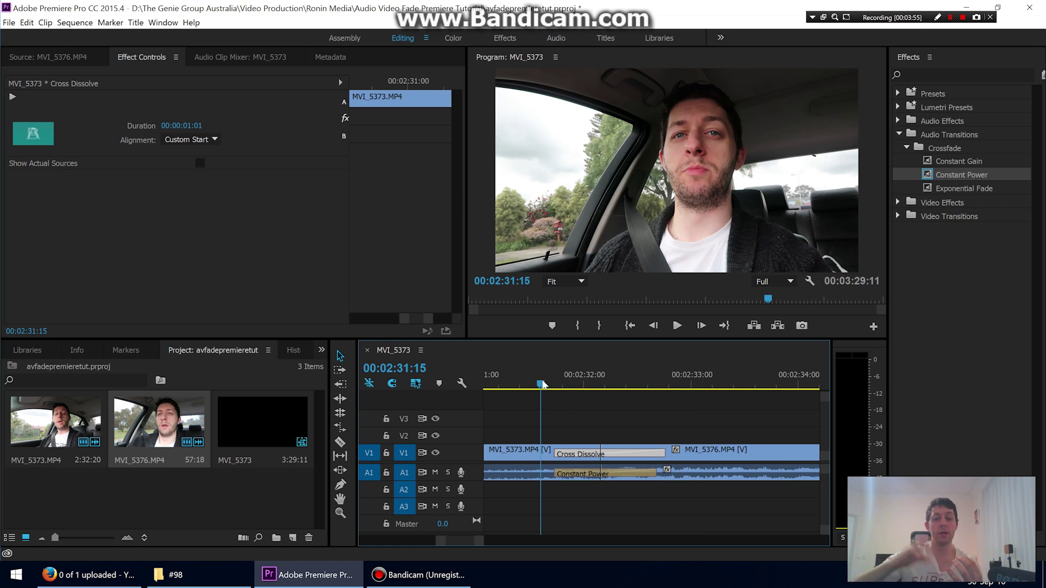
pyautogui.press('space')
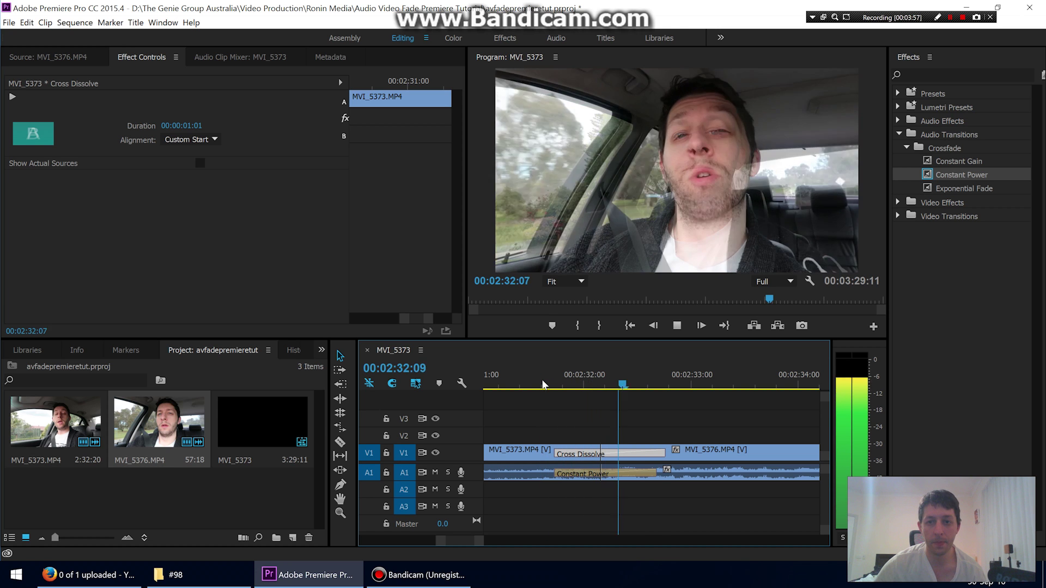
pyautogui.click(608, 476)
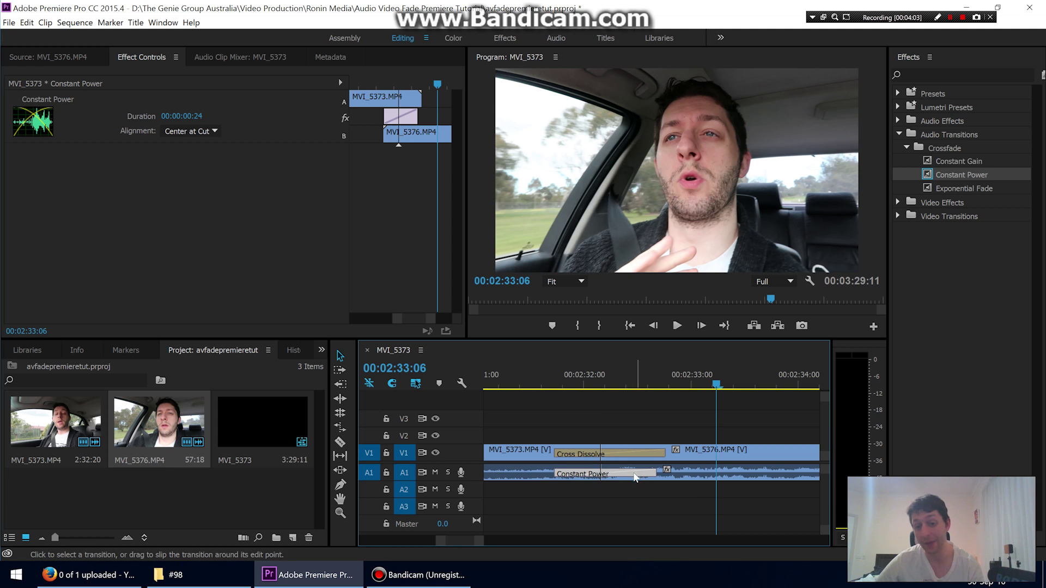
pyautogui.click(550, 381)
pyautogui.press('space')
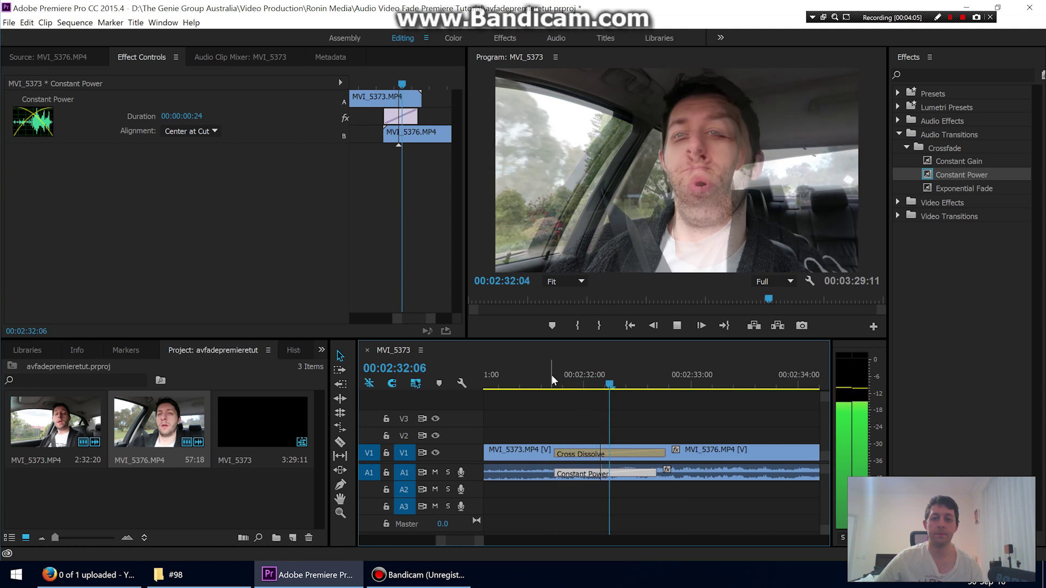
pyautogui.press('space')
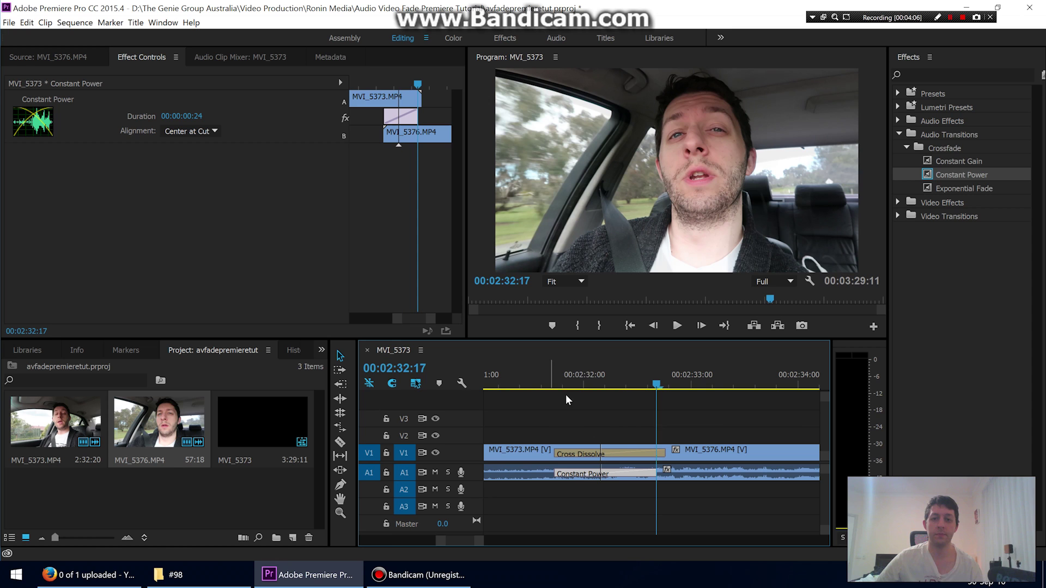
pyautogui.click(33, 58)
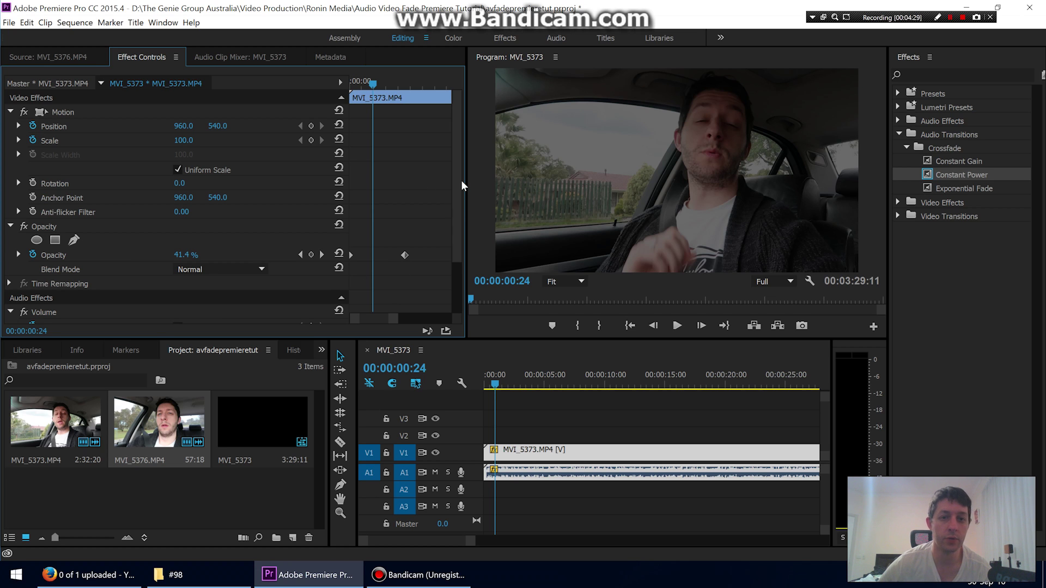
# - Scrub MVI_5373's Effect Controls to 00:00:01:18, reading 74.1% opacity and -2.6 dB
pyautogui.scroll(-3, 442, 231)
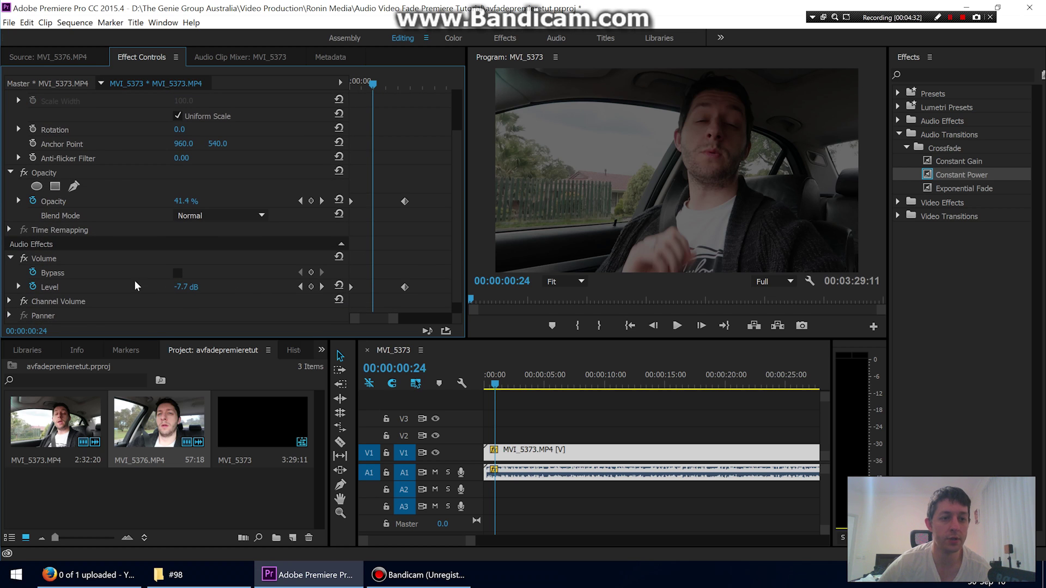
pyautogui.moveTo(368, 86)
pyautogui.mouseDown()
pyautogui.moveTo(341, 82)
pyautogui.moveTo(389, 86)
pyautogui.mouseUp()
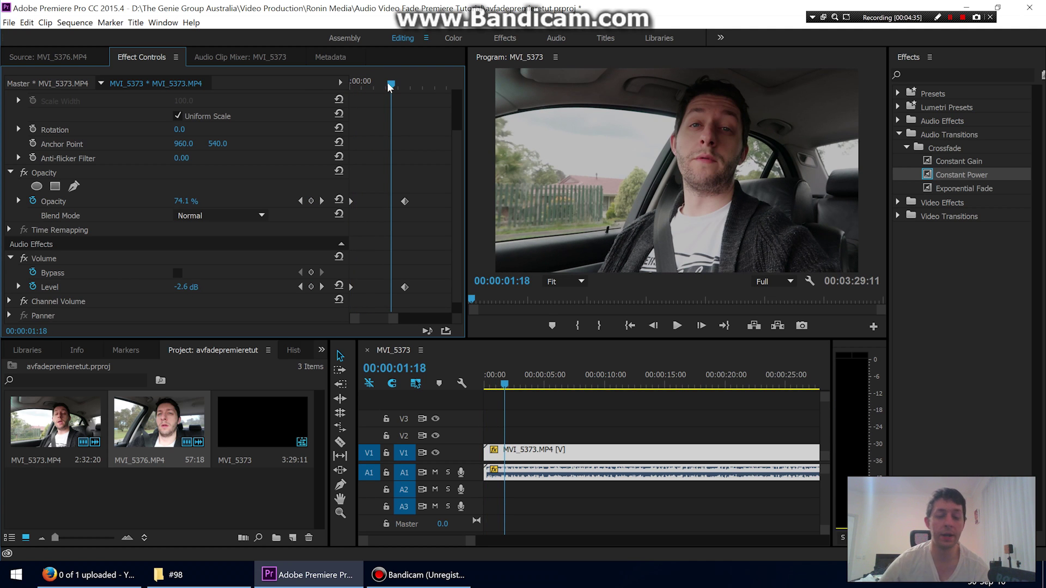